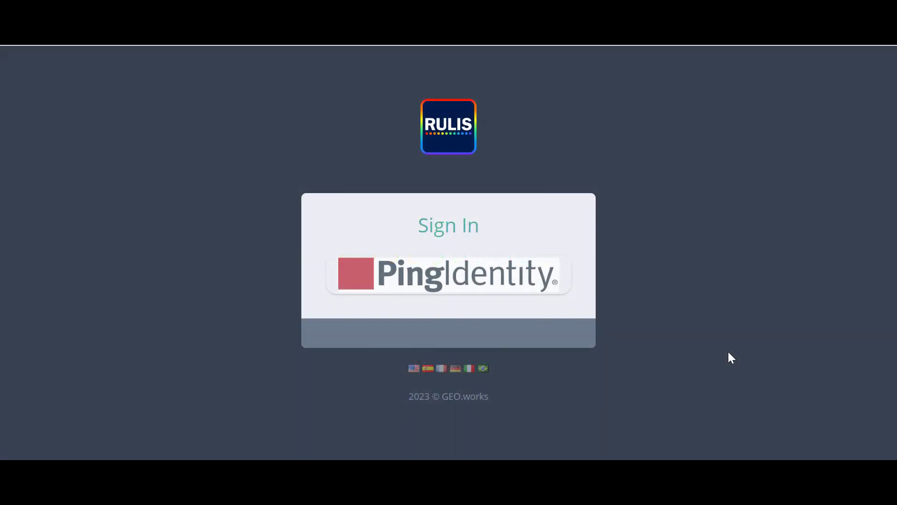
Sign in through Ping Identity with the user's e-mail address and start registering a new account
click(454, 286)
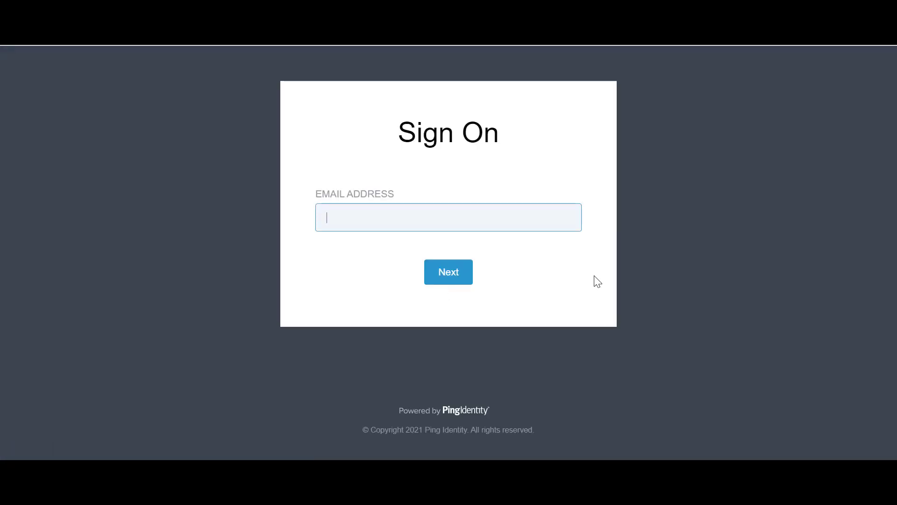
text(xxxxxxx@g)
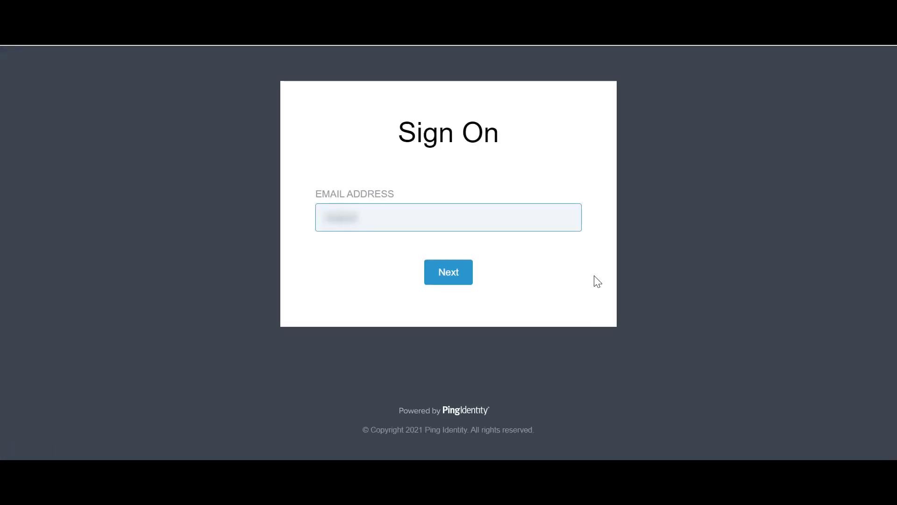
text(mail.com)
click(449, 273)
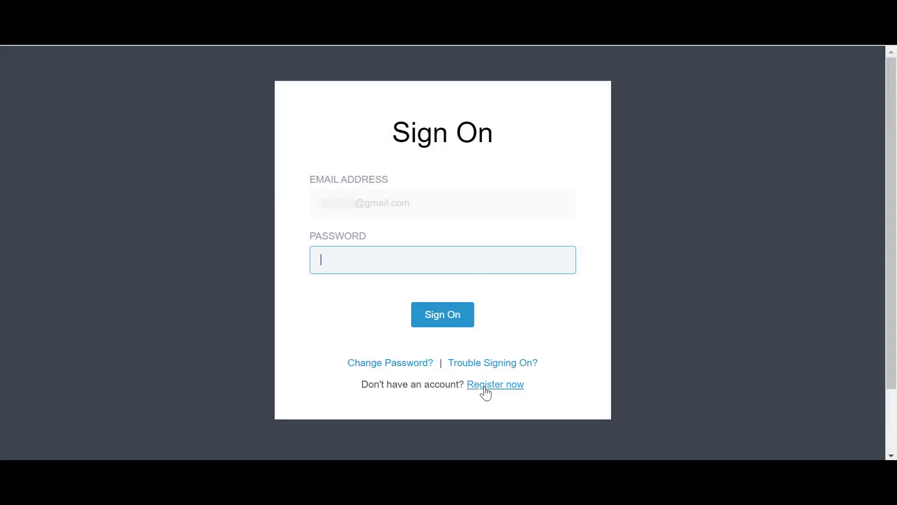
click(486, 386)
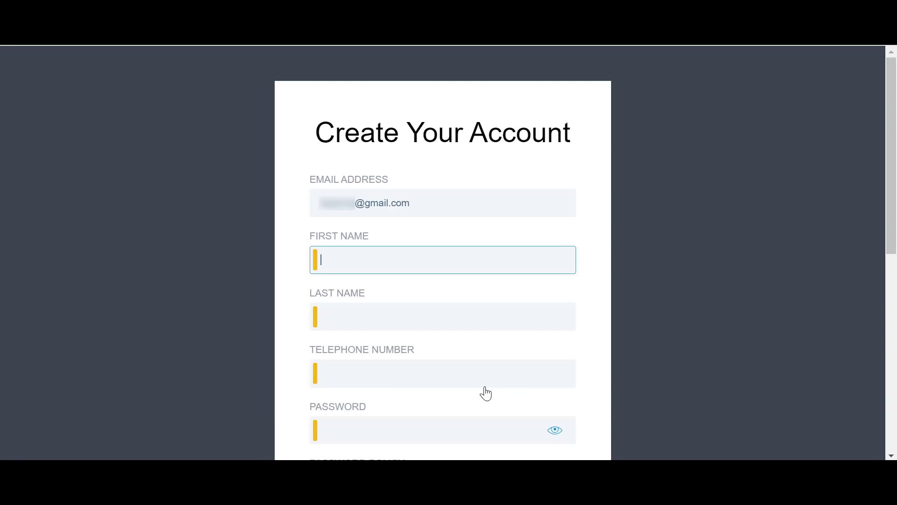
Fill in the new account's first name, last name, telephone number and password
scroll(644, 310, down, 2)
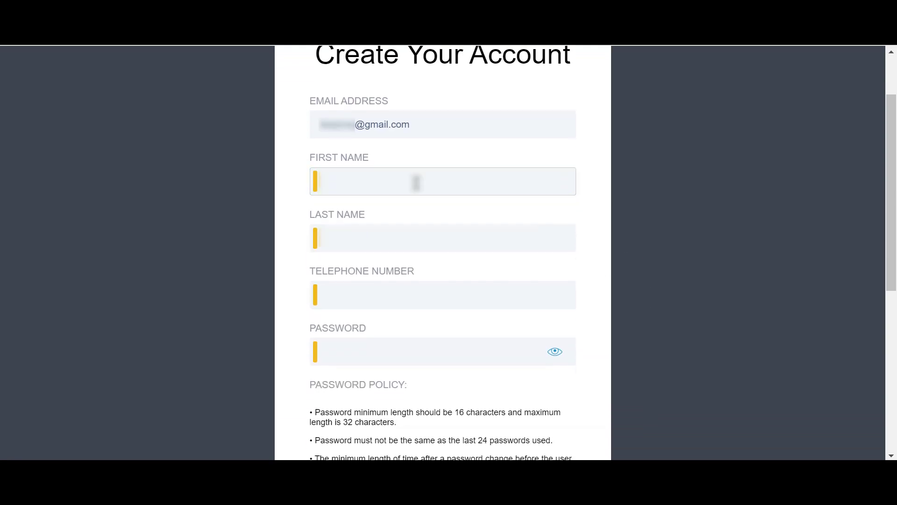
click(417, 236)
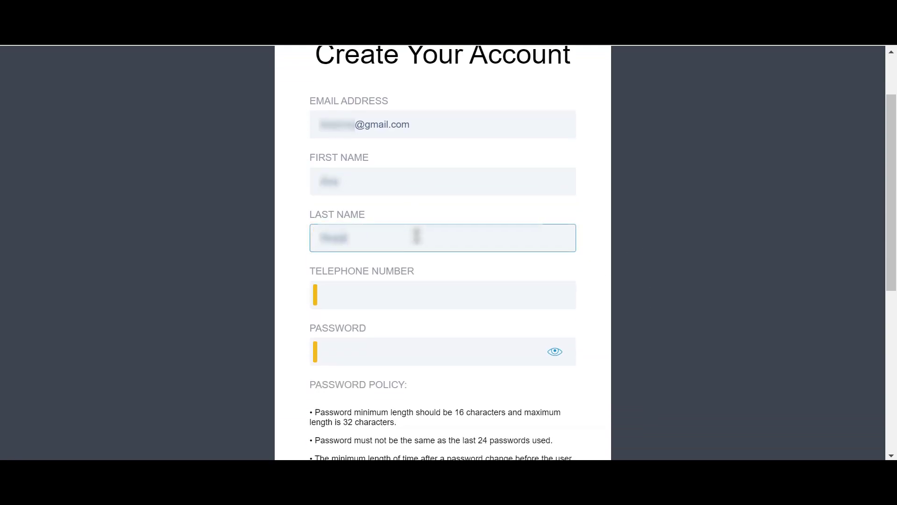
click(428, 292)
text(512555)
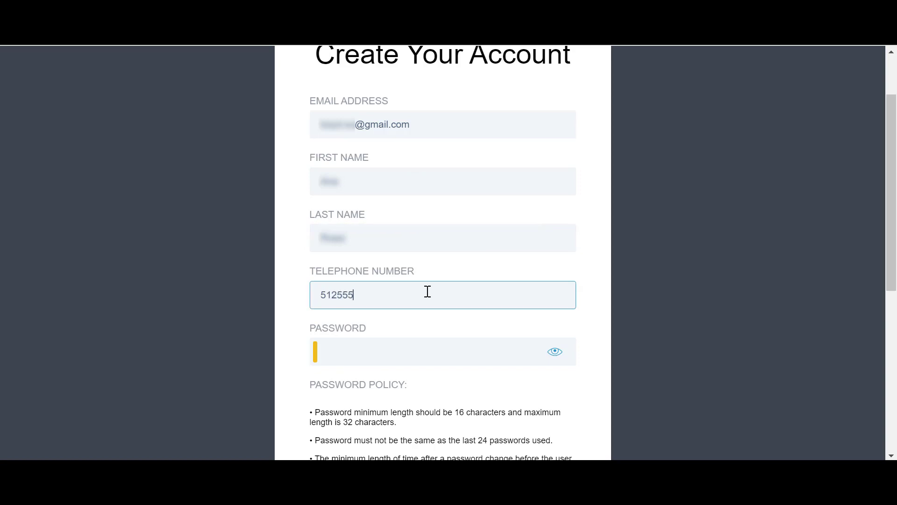
text(1234)
key(Tab)
text(*************************)
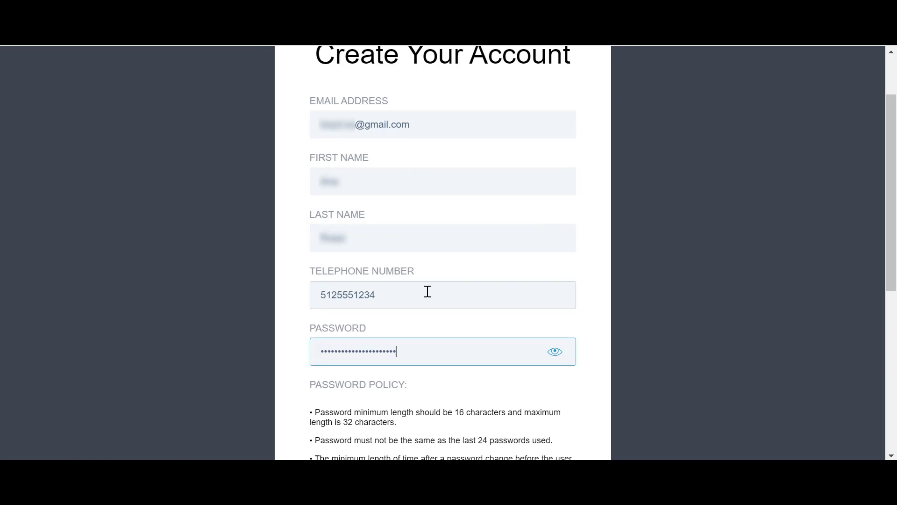
text(**)
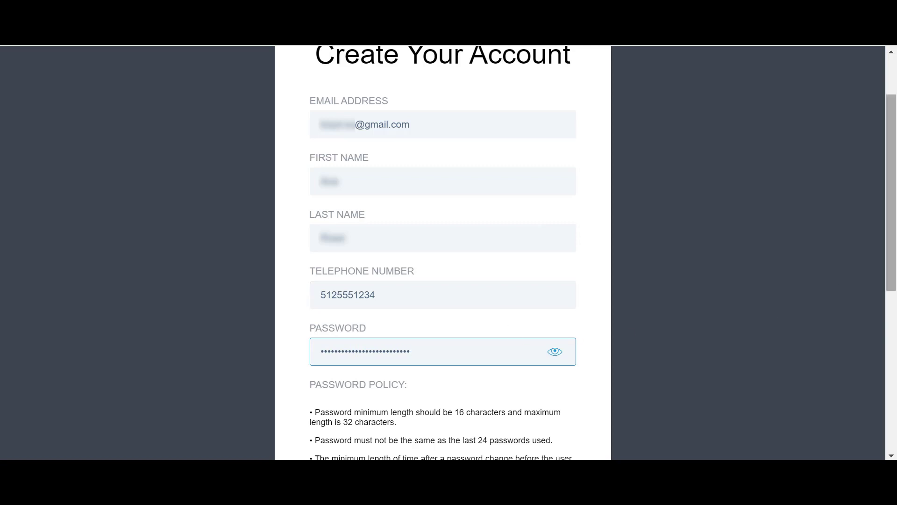
scroll(893, 247, down, 3)
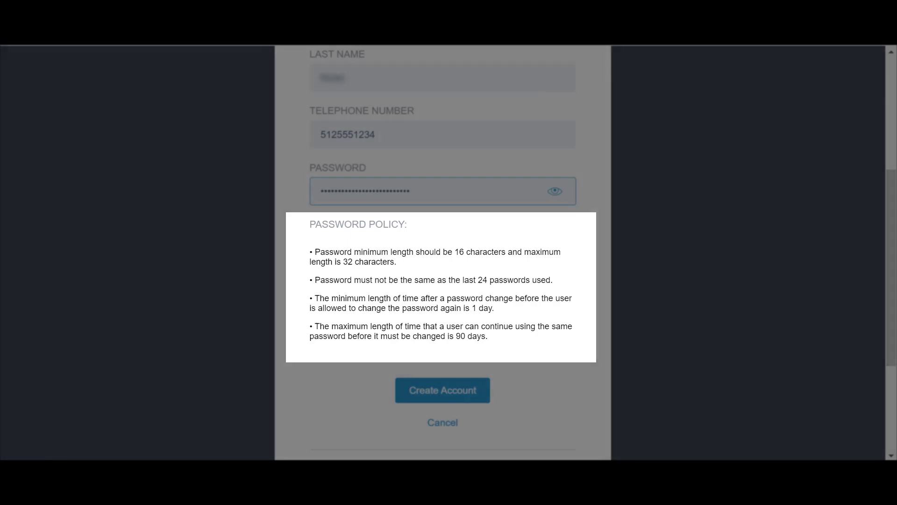
Submit the Create Your Account form to register the new account
click(453, 401)
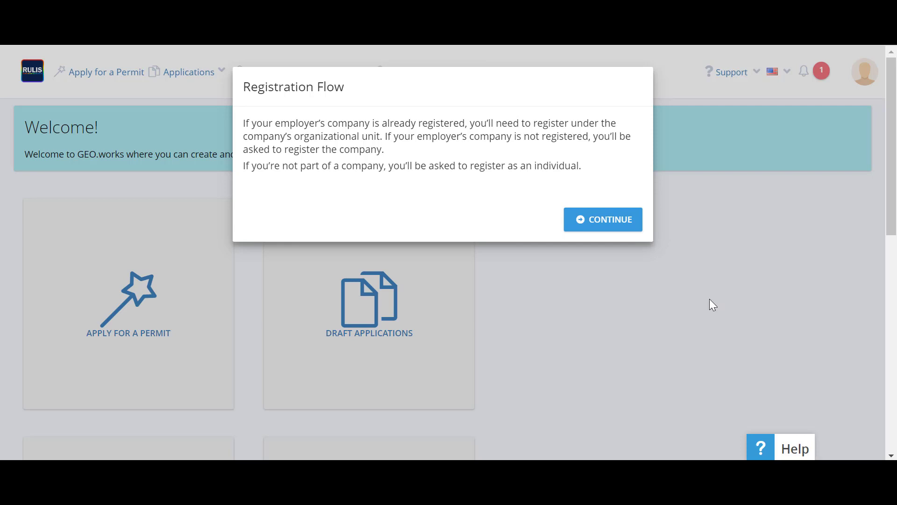
Acknowledge the Registration Flow notice and dismiss the tutorial prompts to continue registration
click(609, 230)
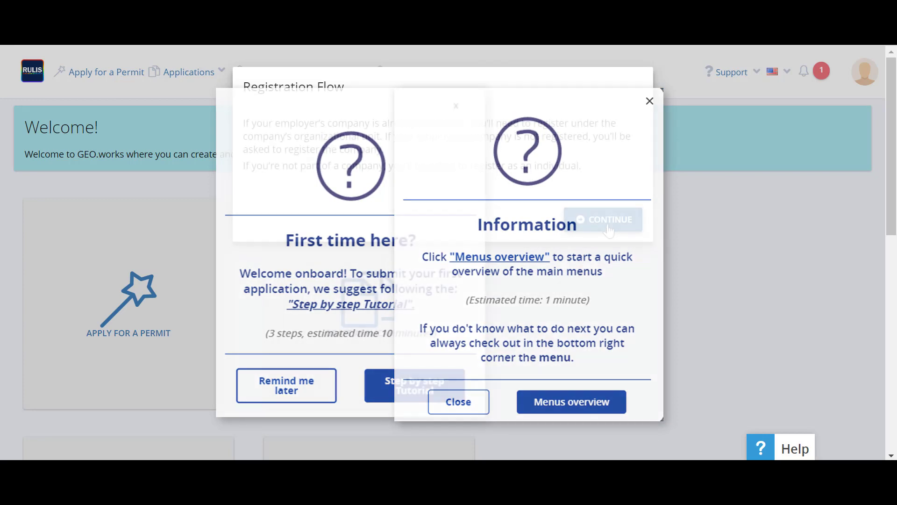
click(607, 218)
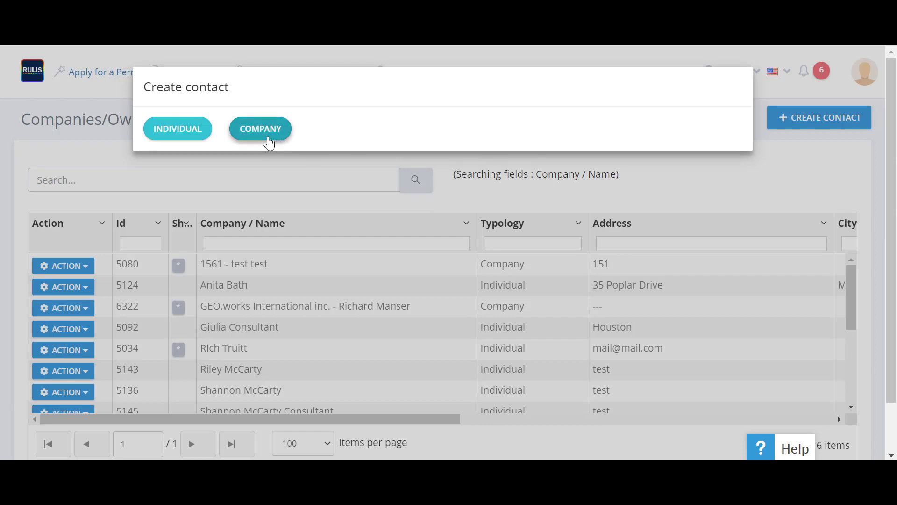
Create a Company contact named 'My Company'
click(268, 140)
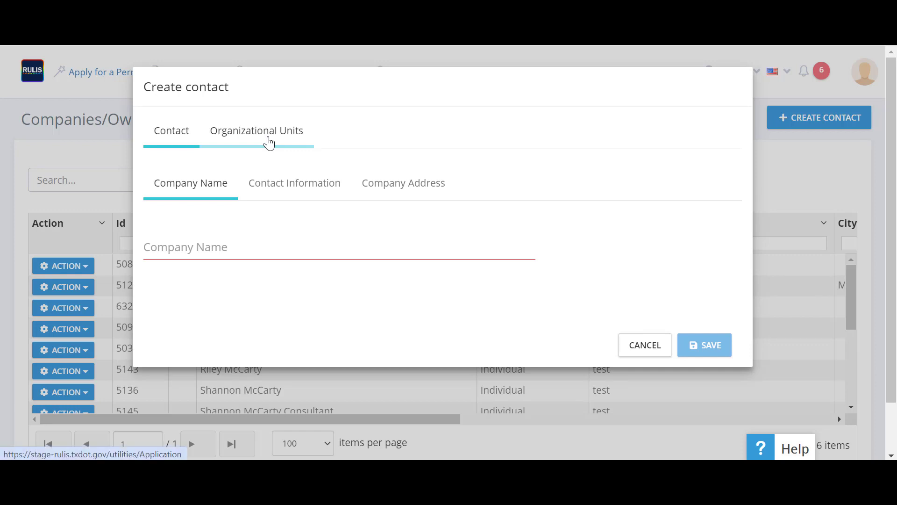
click(257, 248)
text(My Company)
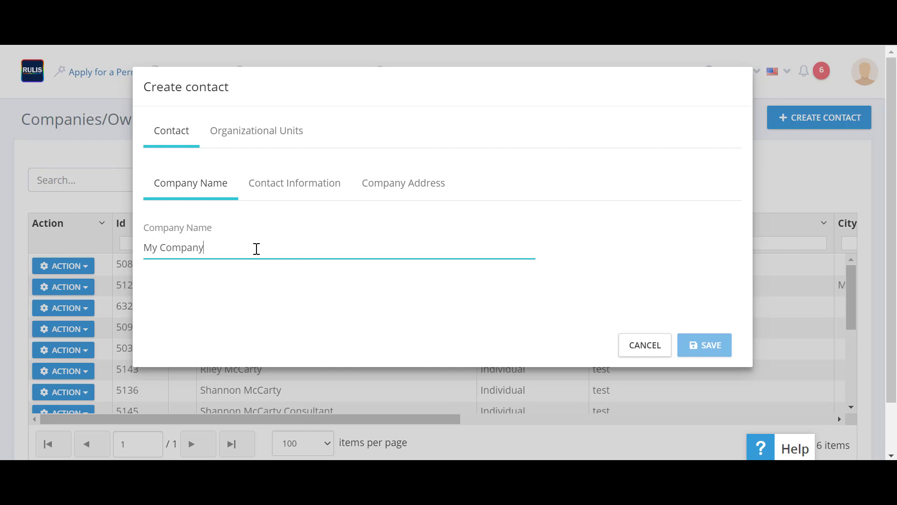
Enter the company's mailing address and zip code on the Company Address details
click(295, 184)
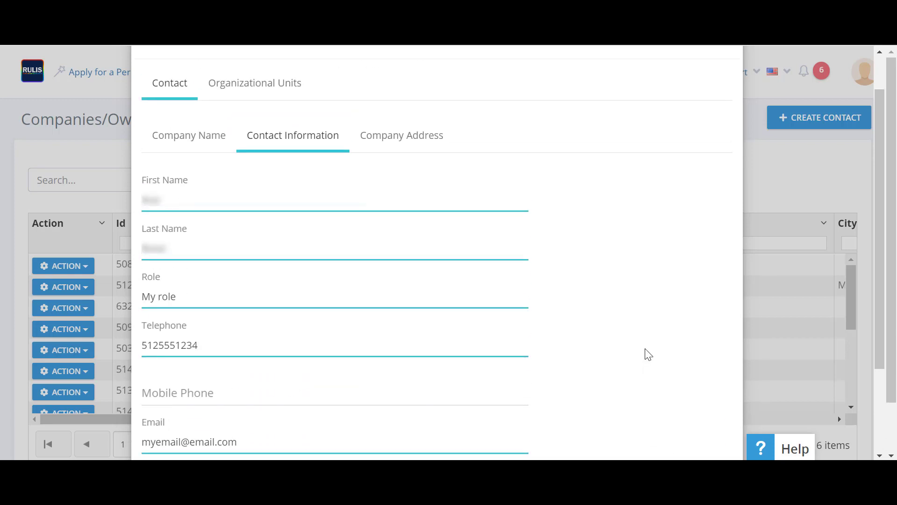
click(426, 140)
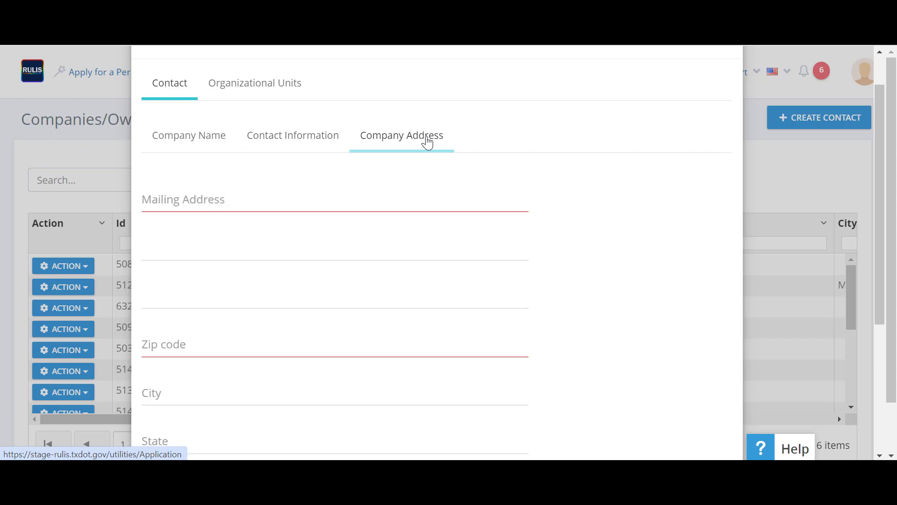
click(401, 198)
text(101 Main St.)
click(344, 346)
text(77777)
Add the company's telephone number and e-mail address, then save the contact
scroll(607, 354, down, 4)
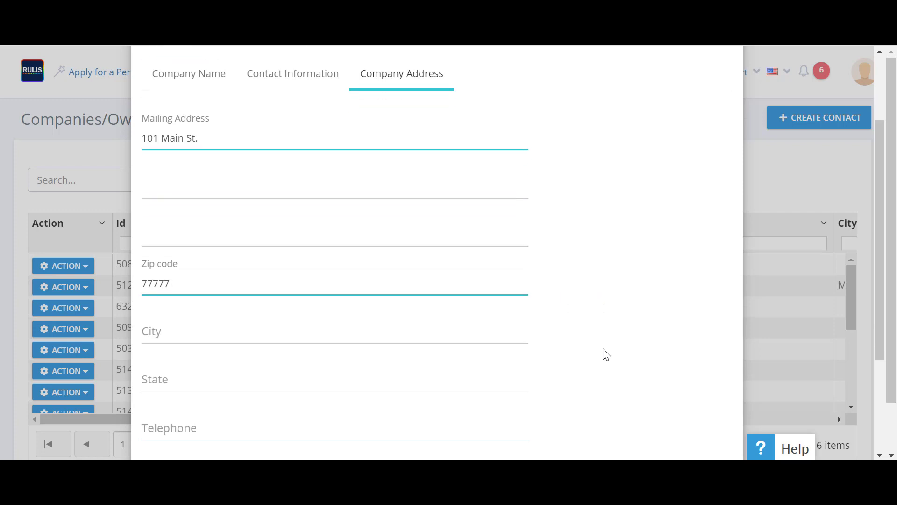
click(364, 294)
text(5125551234)
click(354, 350)
text(myemail@email.com)
click(537, 355)
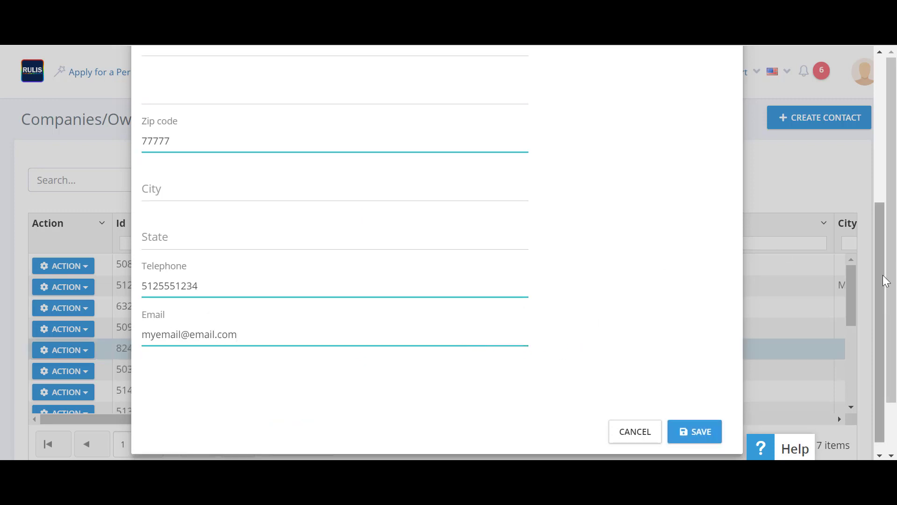
drag(882, 262, 865, 110)
Rename the default organizational unit to the account holder's company name and save the contact
click(260, 136)
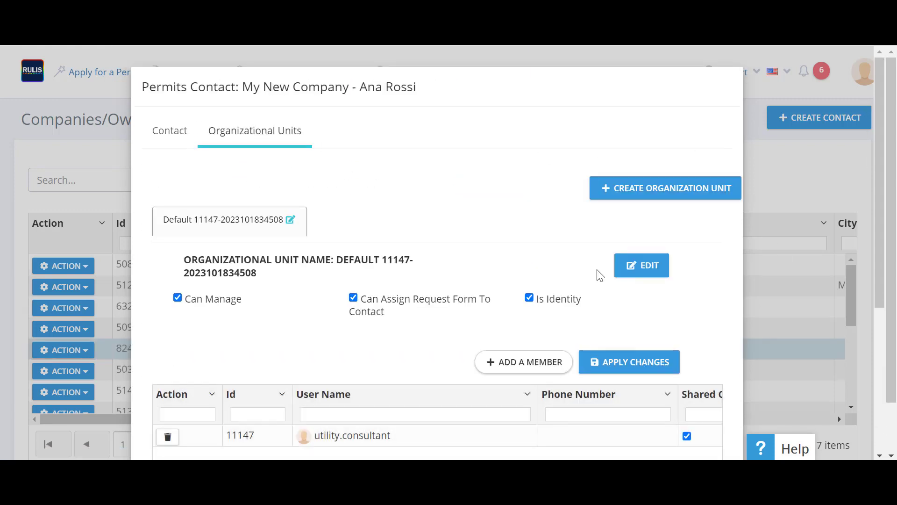
click(654, 276)
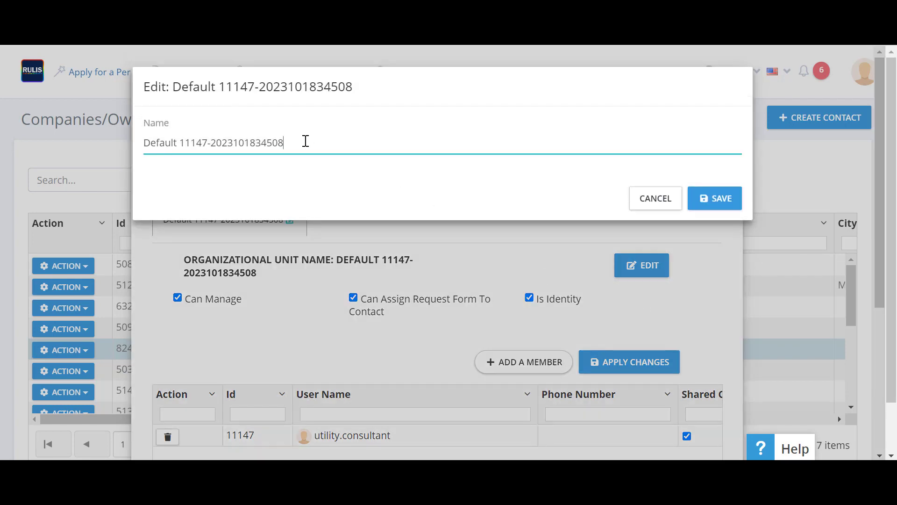
key(ctrl+shift+Left)
key(ctrl+shift+Left)
key(ctrl+shift+Left)
key(ctrl+shift+Left)
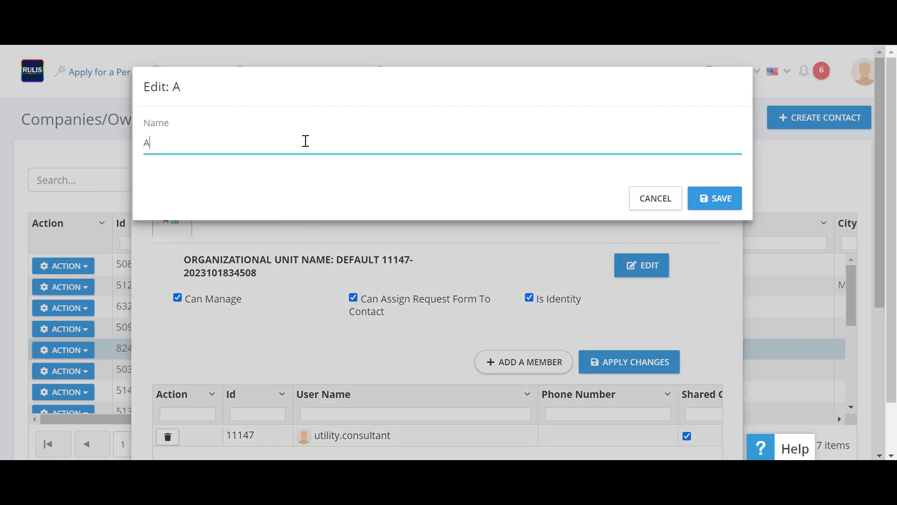
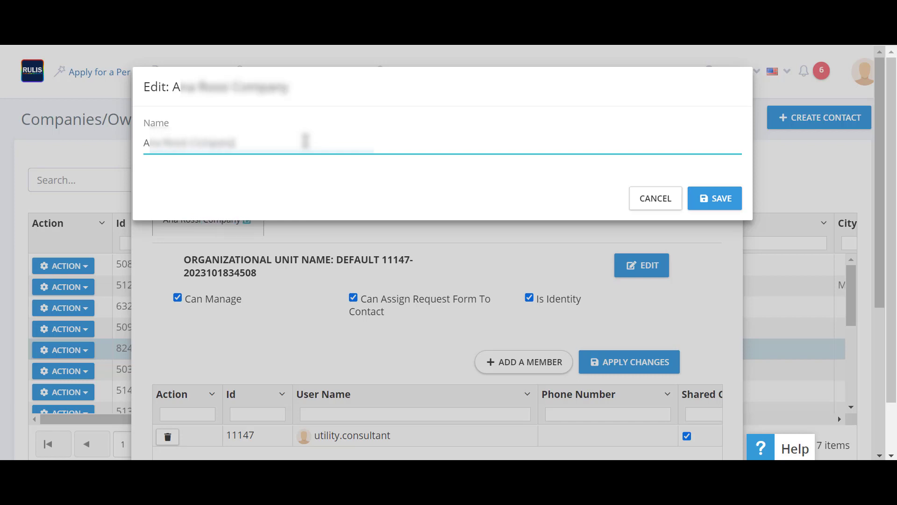
click(712, 206)
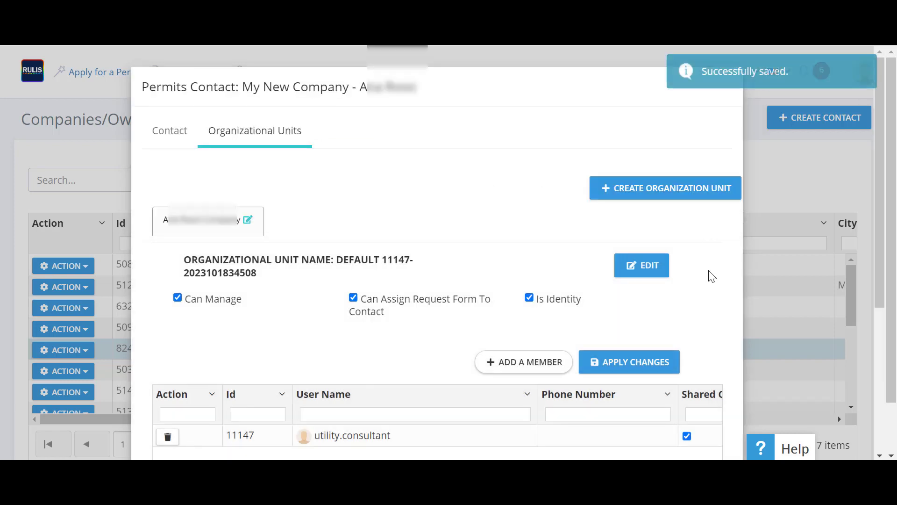
scroll(711, 276, down, 5)
click(703, 418)
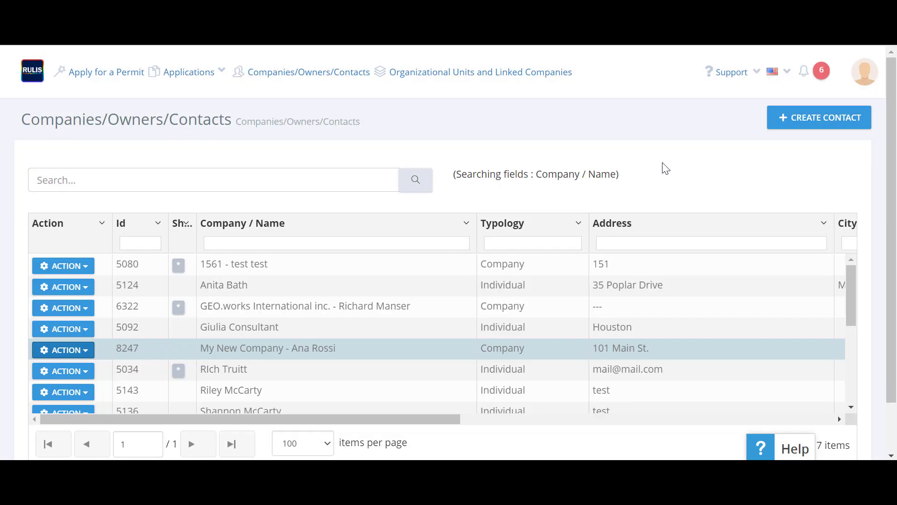
Start a new Communication utility permit application with My New Company as Utility Owner
click(32, 71)
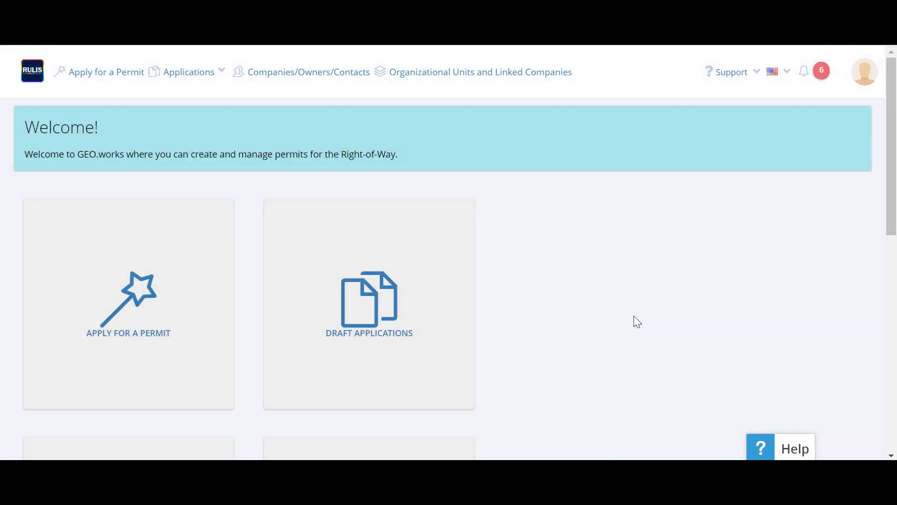
click(142, 366)
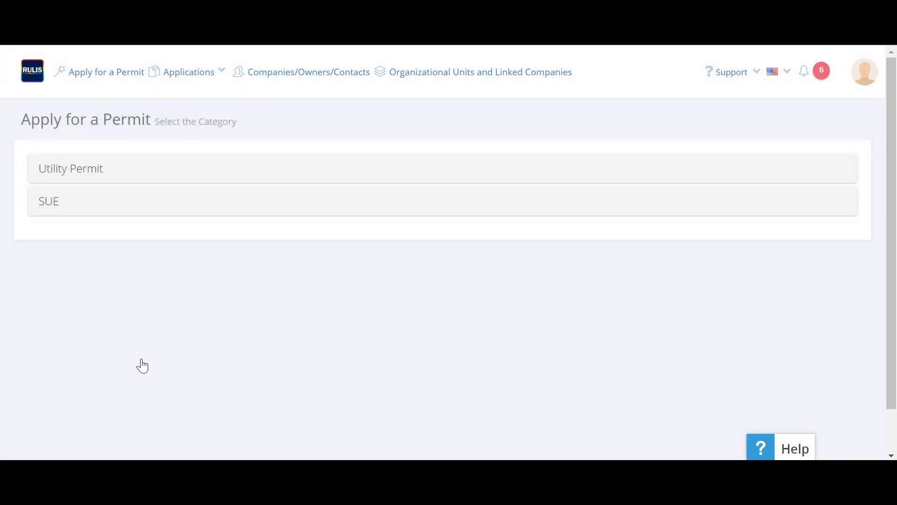
click(87, 171)
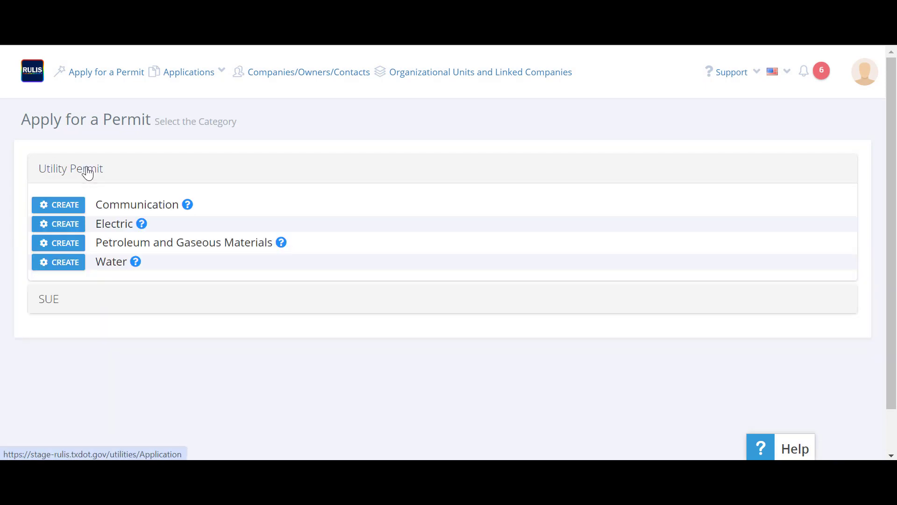
click(73, 211)
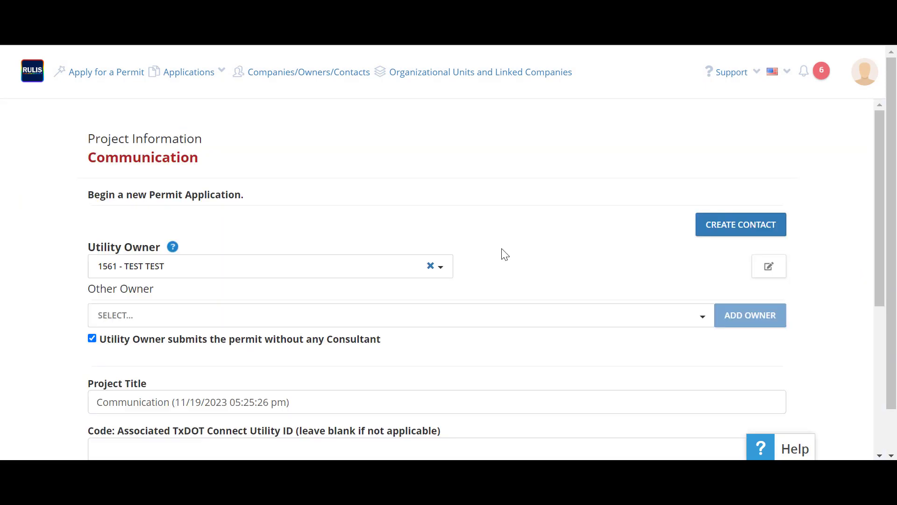
click(440, 268)
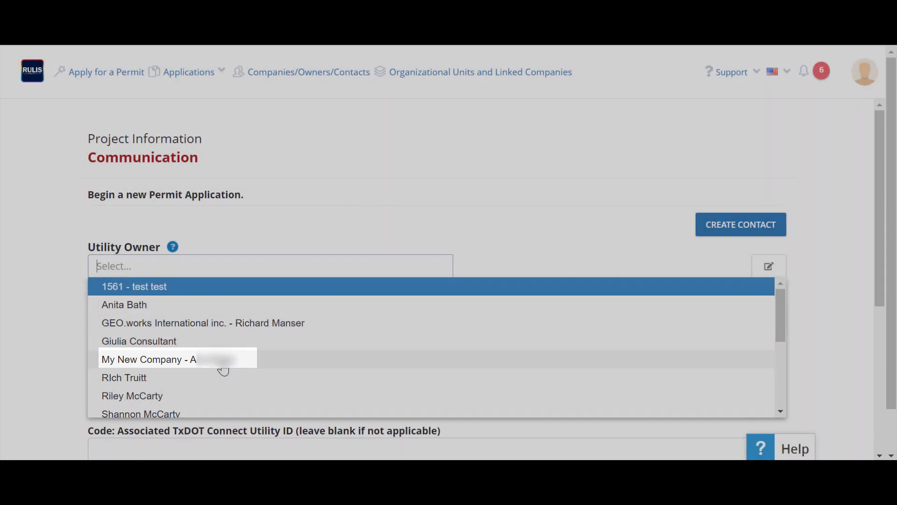
click(222, 365)
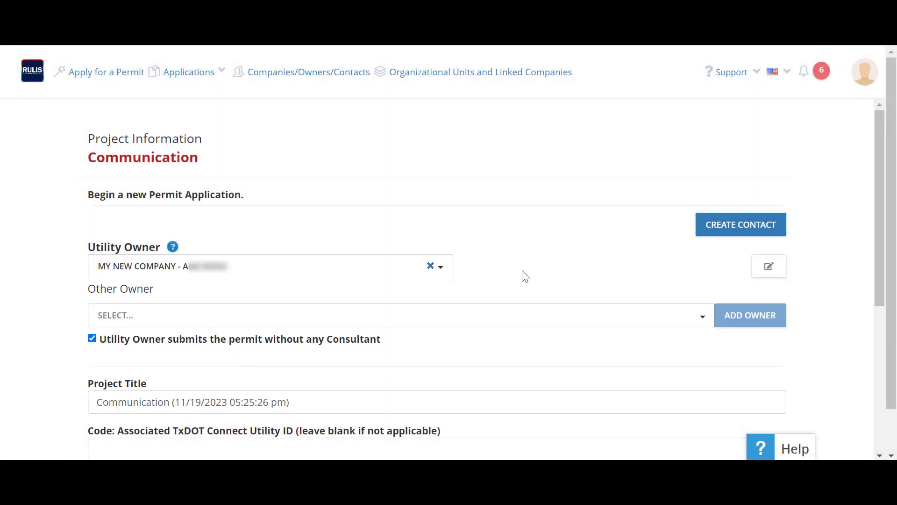
Sign out of RULIS and sign back in via Ping Identity with a second e-mail address
click(862, 80)
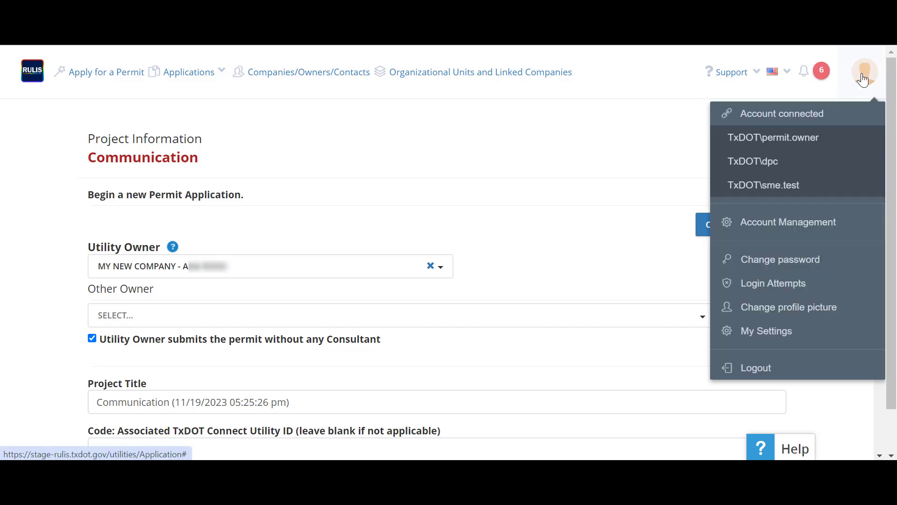
click(766, 373)
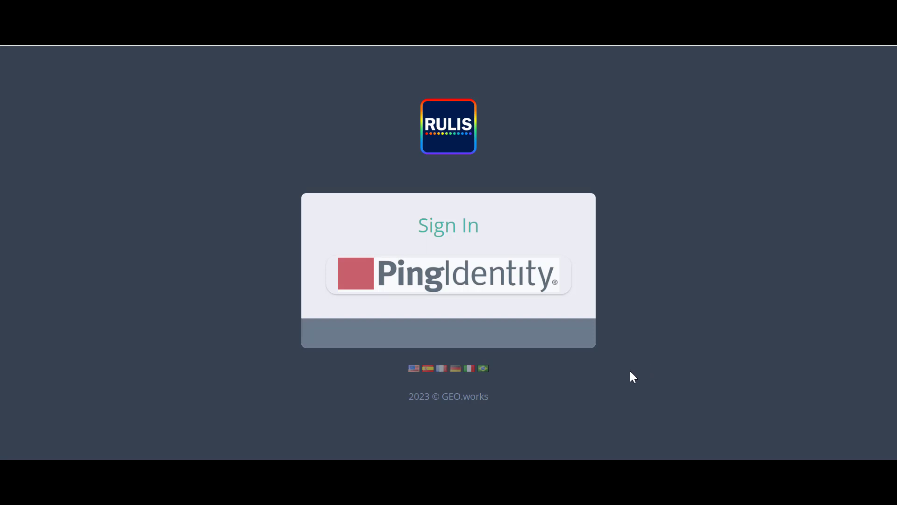
click(446, 283)
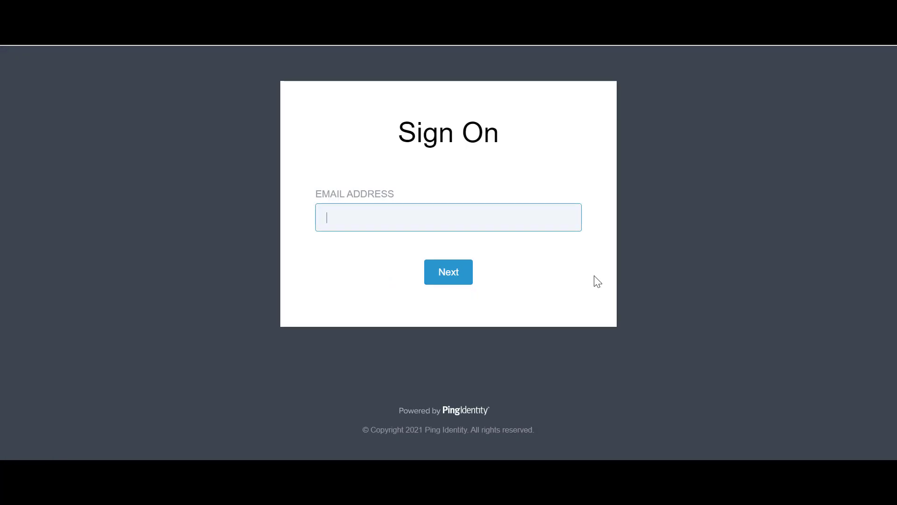
text(abcdefg@)
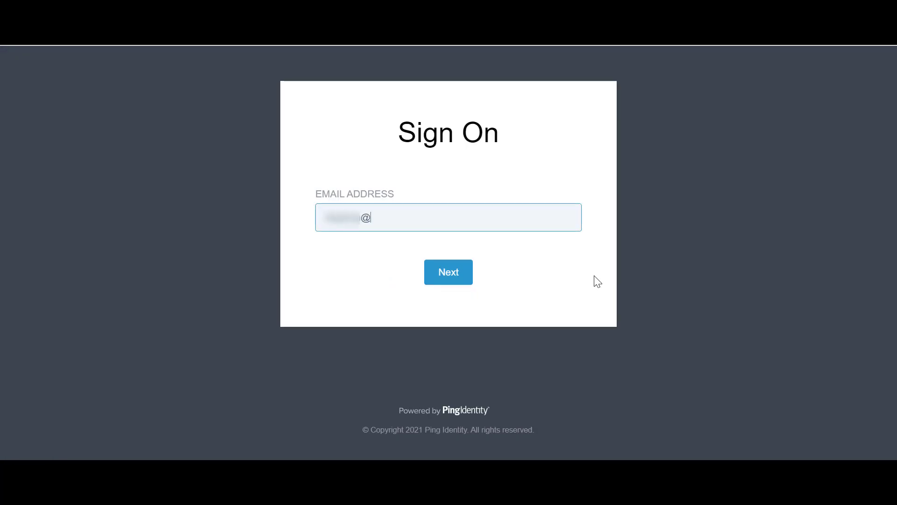
text(gmail.com)
click(692, 302)
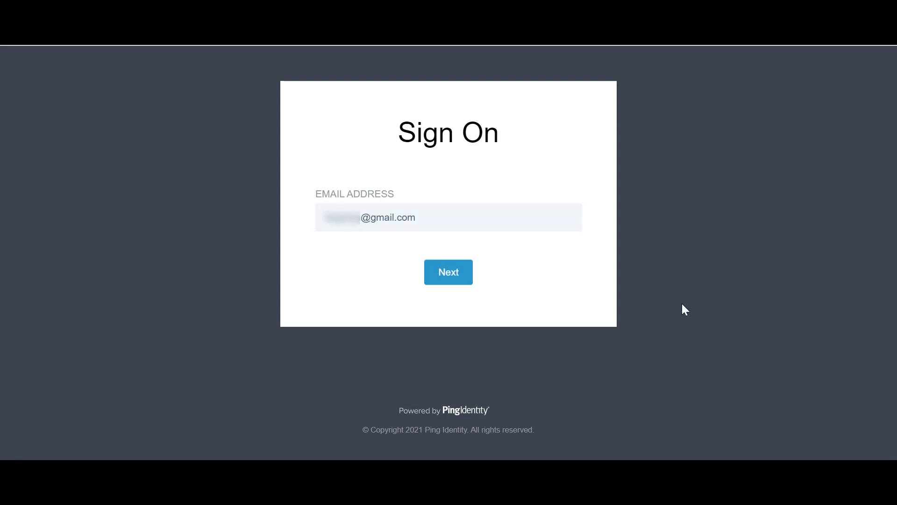
click(449, 277)
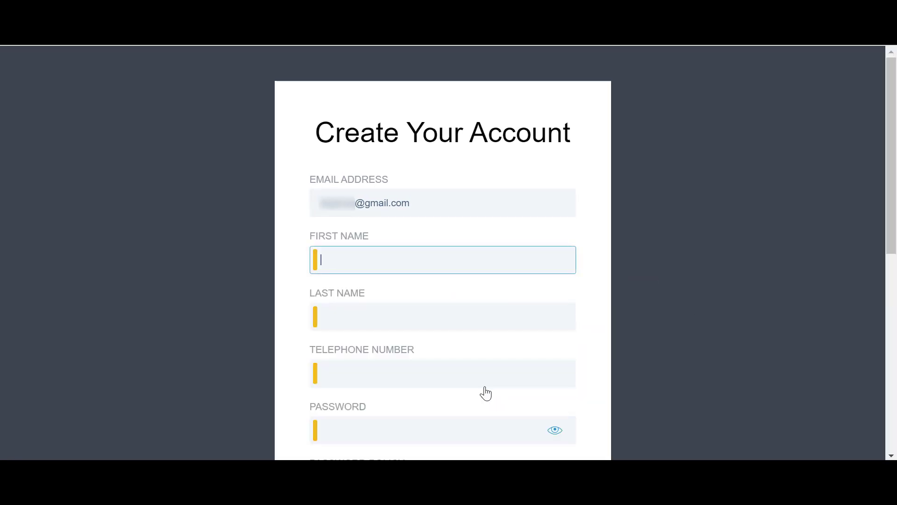
Register the second account with its first and last name, telephone number and password
scroll(645, 311, down, 1)
scroll(645, 310, down, 1)
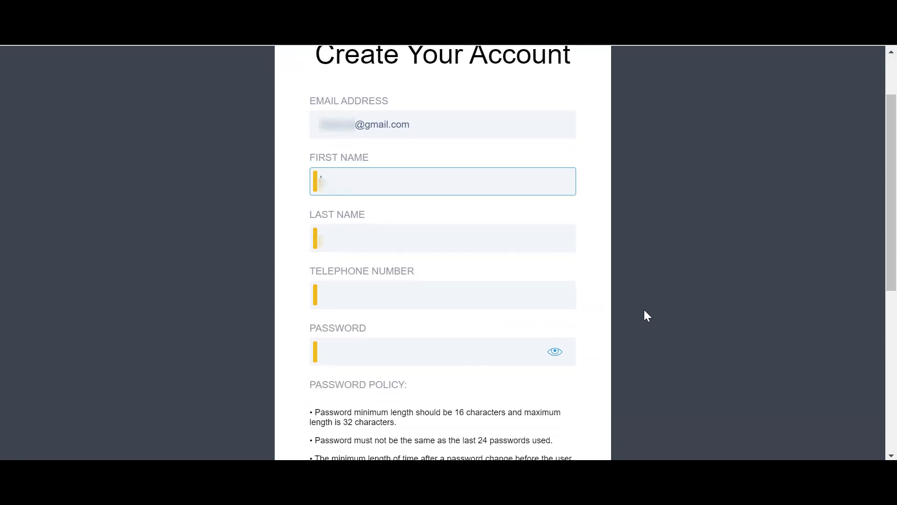
click(416, 234)
click(426, 290)
text(5125551234)
key(Tab)
text(•••••••••••••••••••••••••)
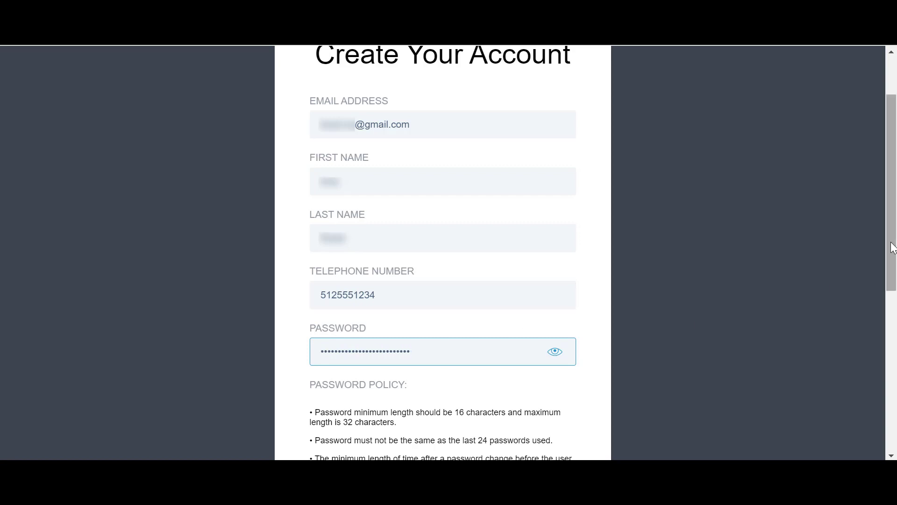
drag(891, 244, 895, 322)
scroll(443, 253, down, 1)
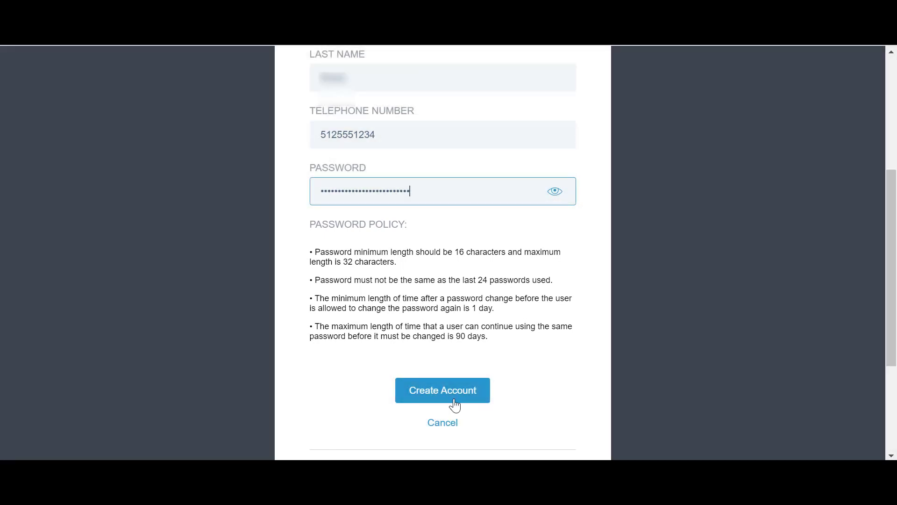
click(454, 403)
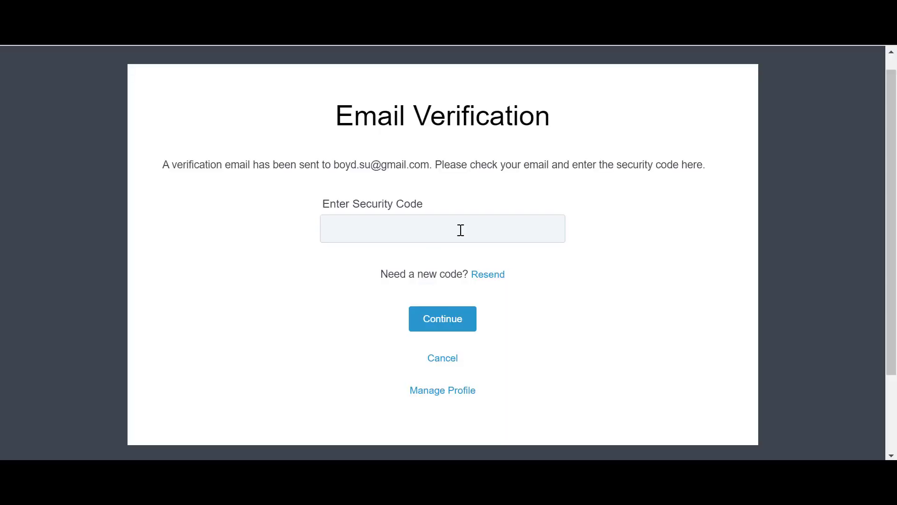
Paste the emailed security code into the Enter Security Code field
click(458, 229)
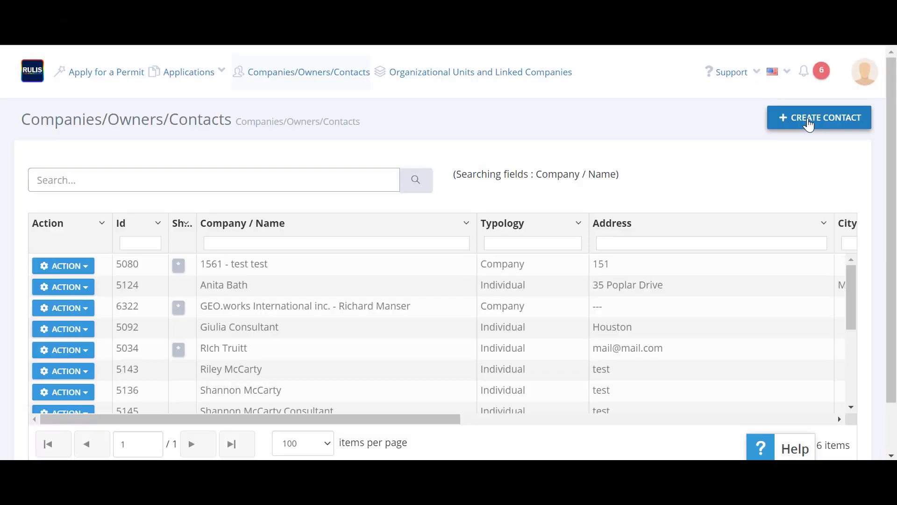
Start a new contact from the Companies/Owners/Contacts page
click(808, 122)
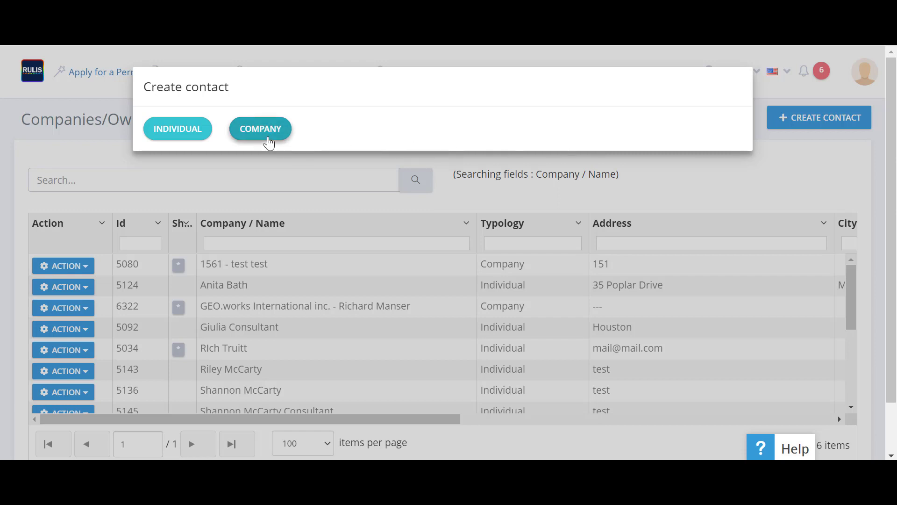
Make the contact a company named 'My Company' and enter the contact person's name, role 'My role' and telephone
click(269, 140)
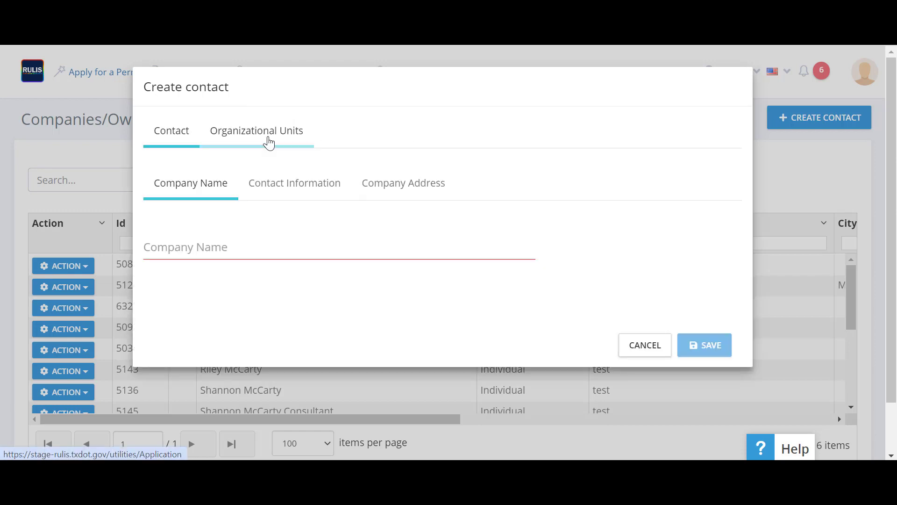
click(257, 249)
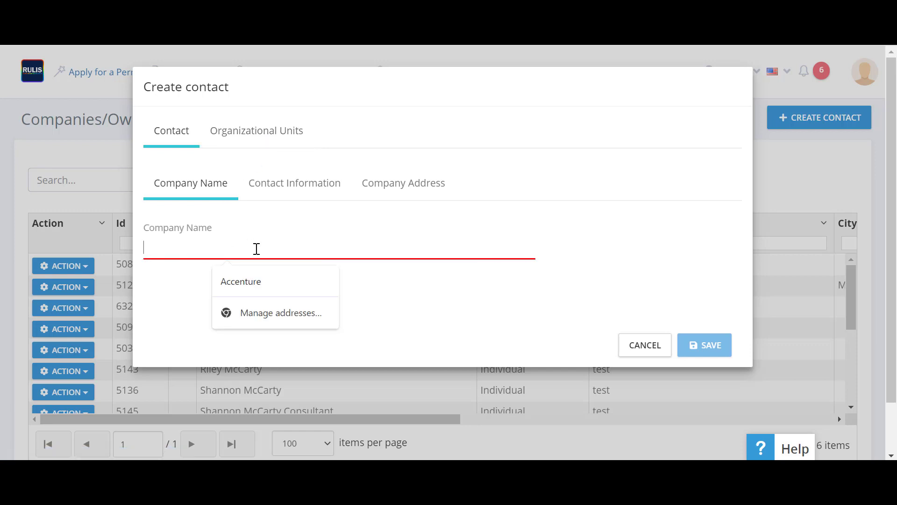
text(My Company)
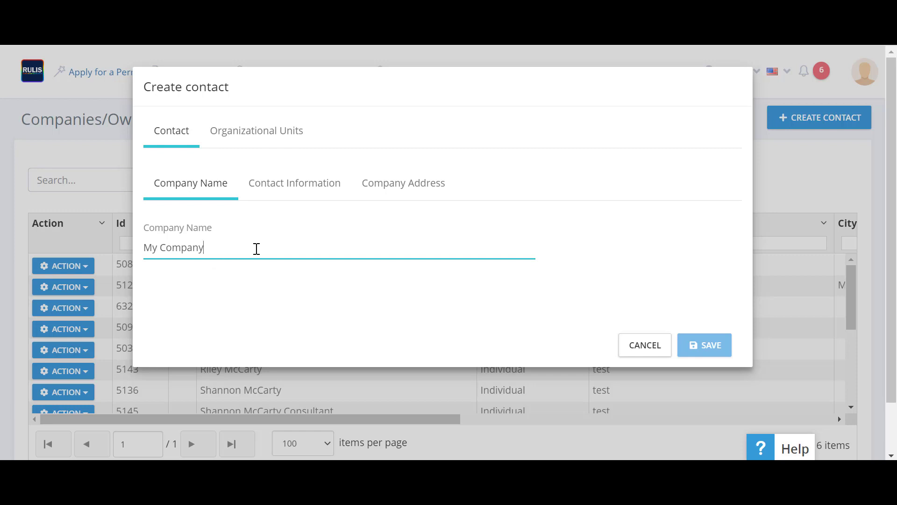
click(295, 184)
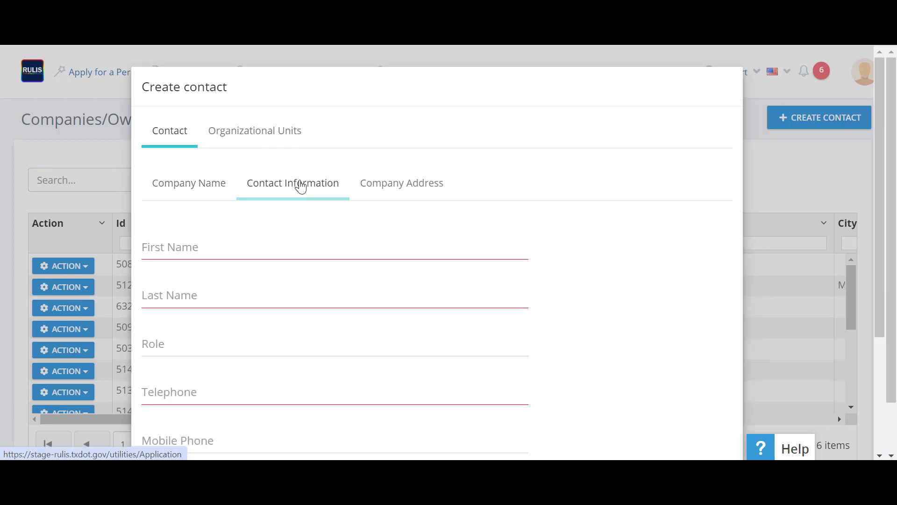
scroll(605, 292, down, 3)
click(375, 127)
click(344, 179)
click(308, 231)
text(My role)
click(304, 284)
text(5125551234)
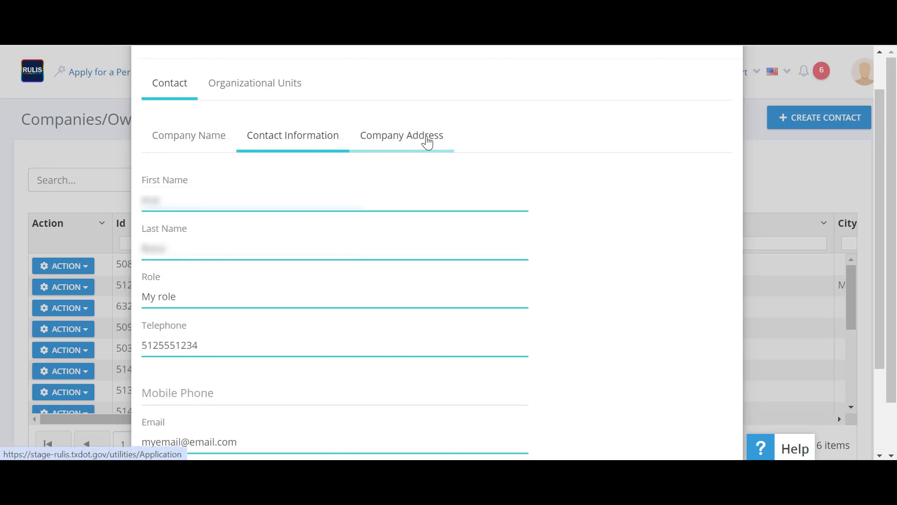
Fill in the company's mailing address, zip code, telephone number and e-mail address
click(427, 140)
click(401, 196)
text(101 Main St.)
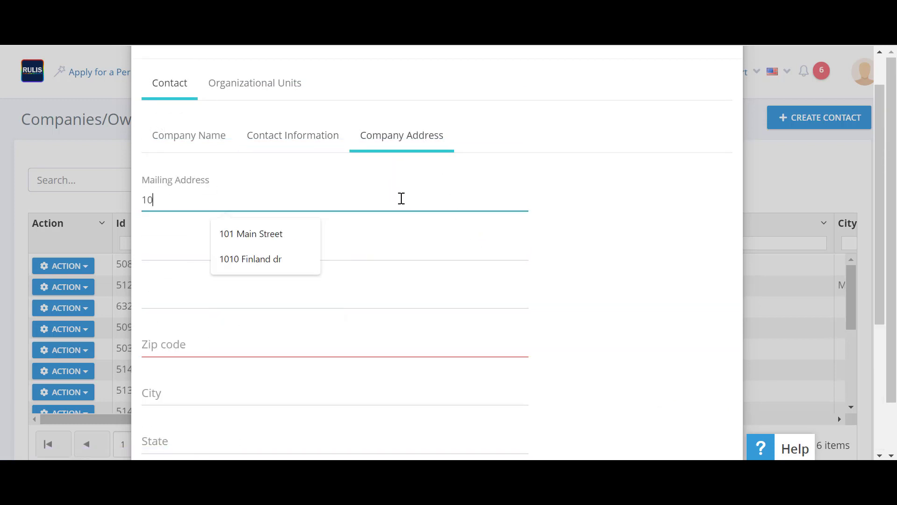
click(346, 346)
text(77777)
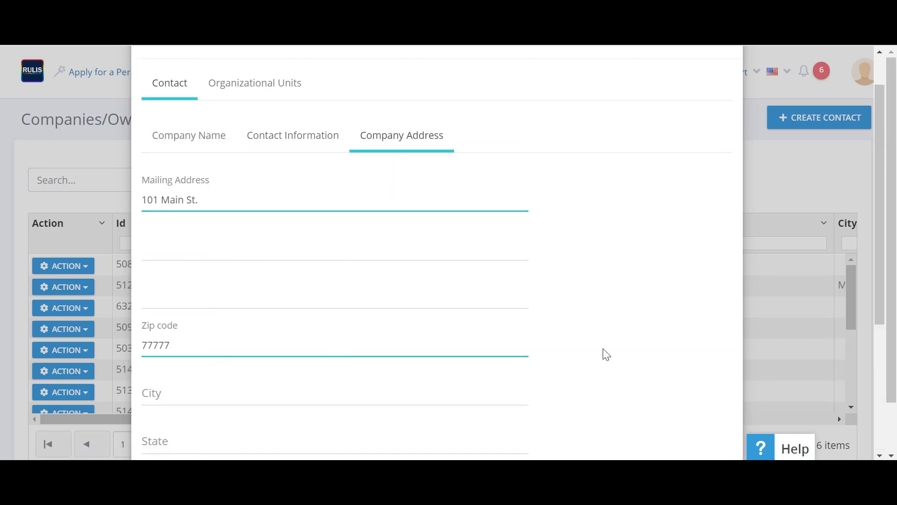
scroll(603, 352, down, 5)
click(364, 294)
text(5125551234)
click(355, 350)
text(myemail@email.com)
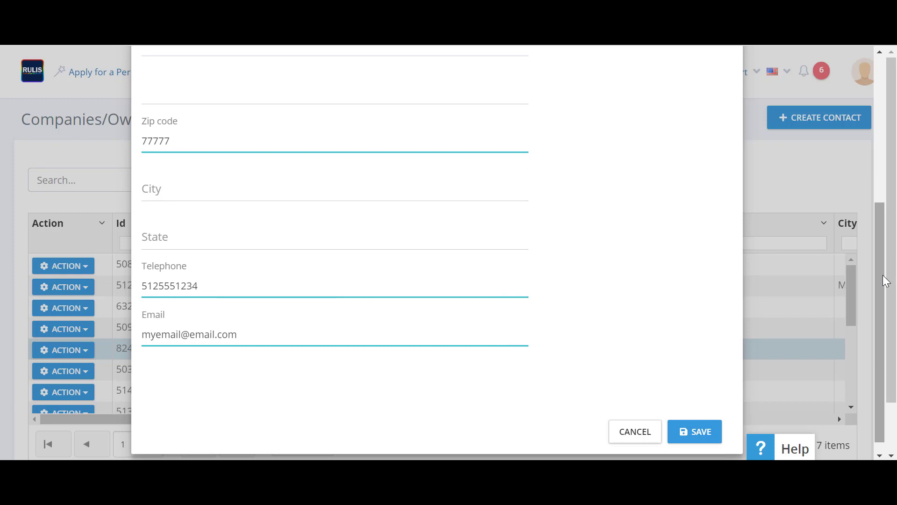
Rename the default organizational unit to the contact's name plus 'Company', then save the company contact
drag(882, 275, 865, 102)
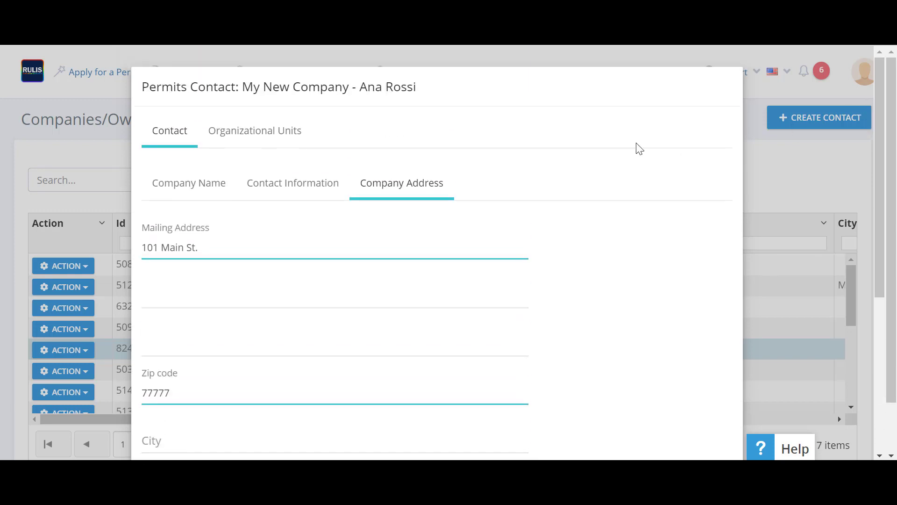
click(261, 136)
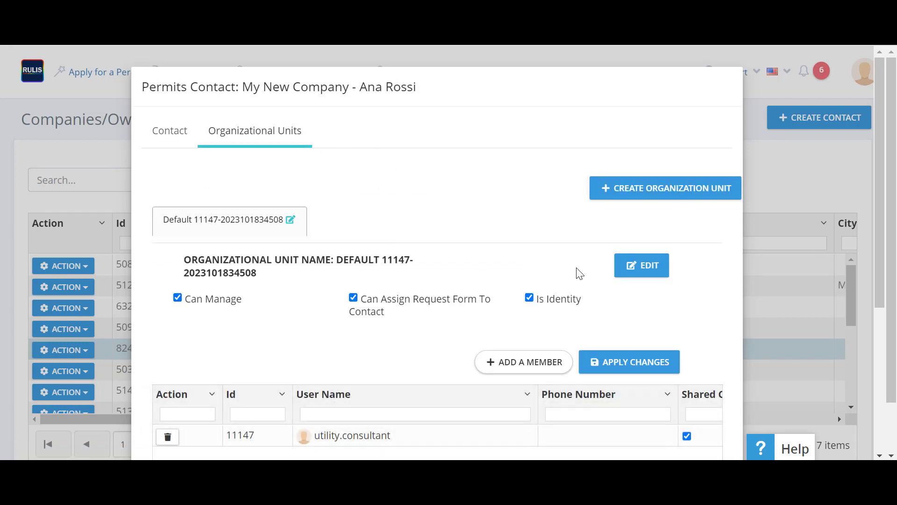
click(655, 276)
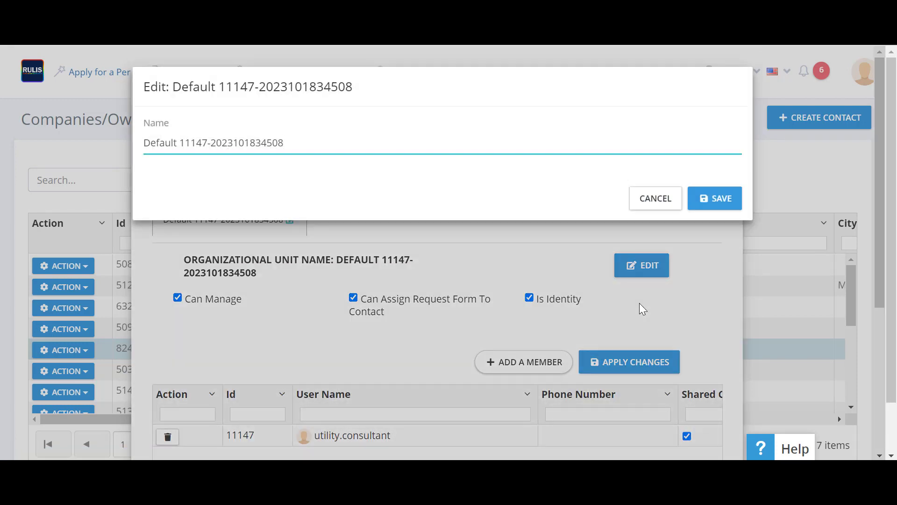
triple_click(305, 141)
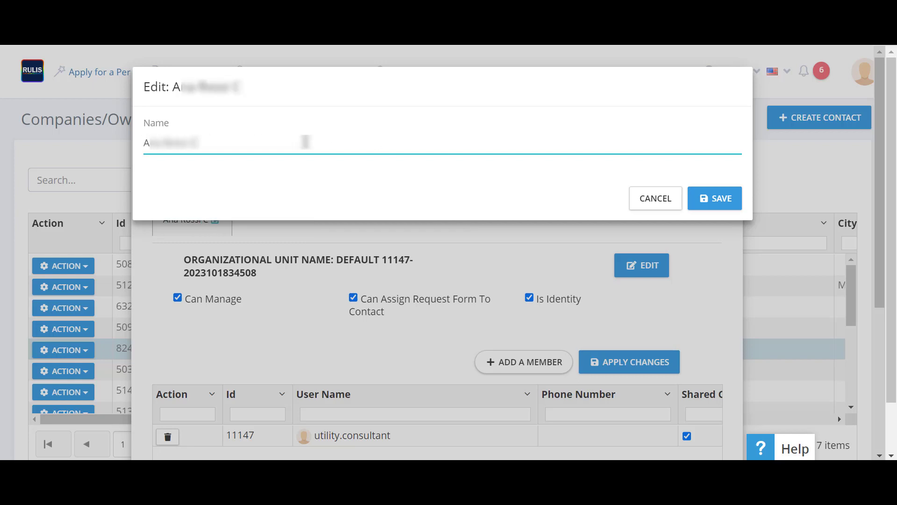
text(ompany)
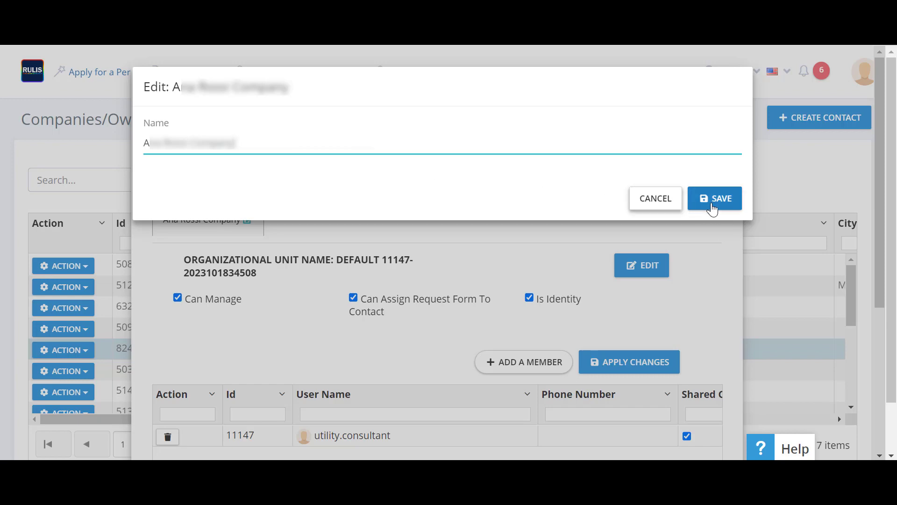
click(713, 208)
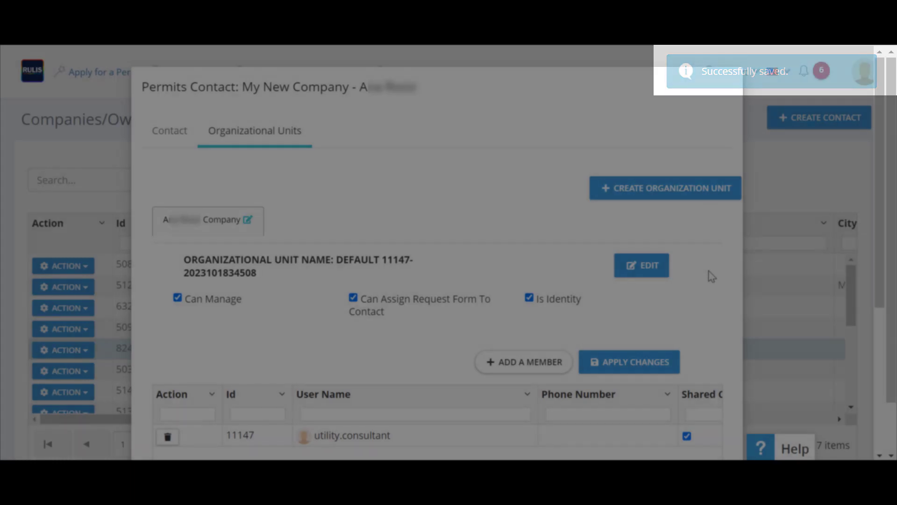
scroll(711, 276, down, 5)
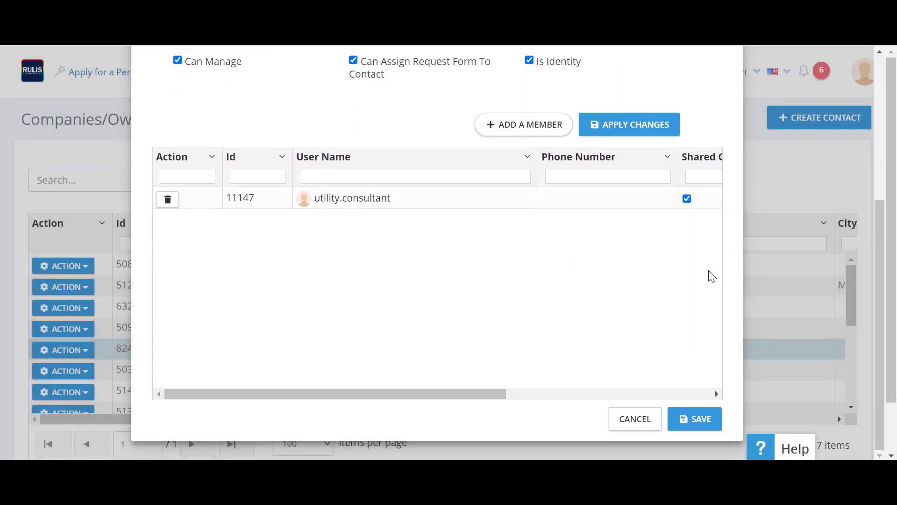
click(699, 422)
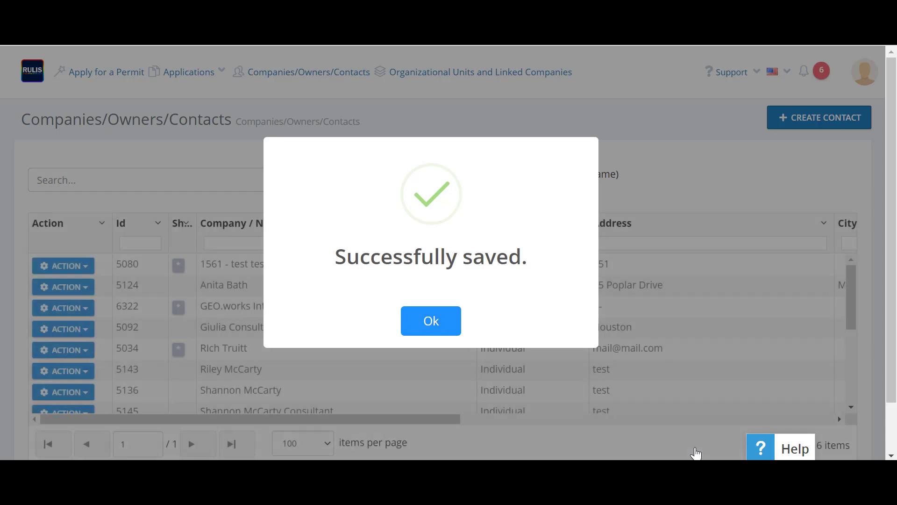
Dismiss the success message and open the My Company unit under Organizational Units and Linked Companies
click(696, 452)
click(32, 70)
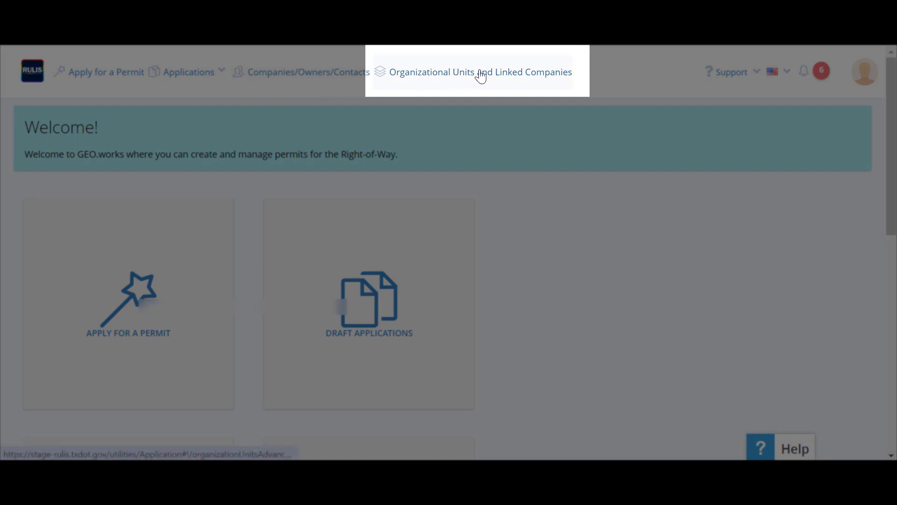
click(480, 74)
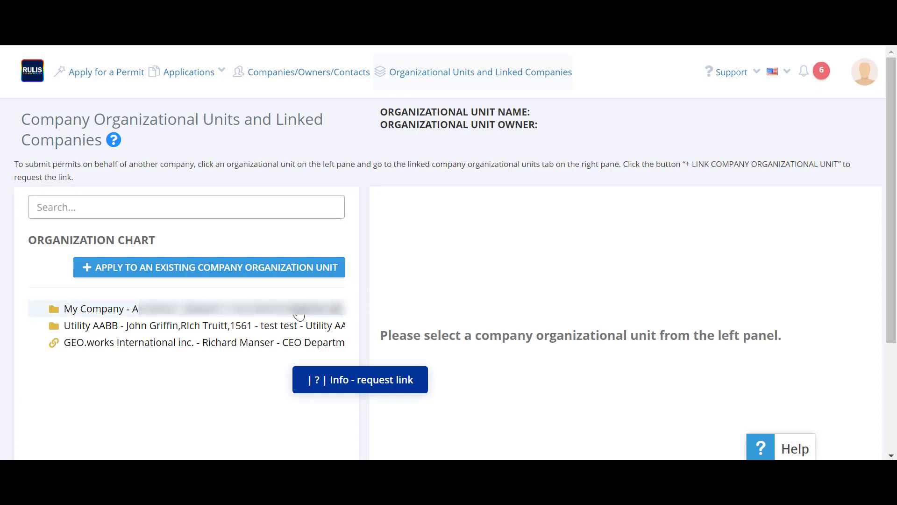
click(232, 312)
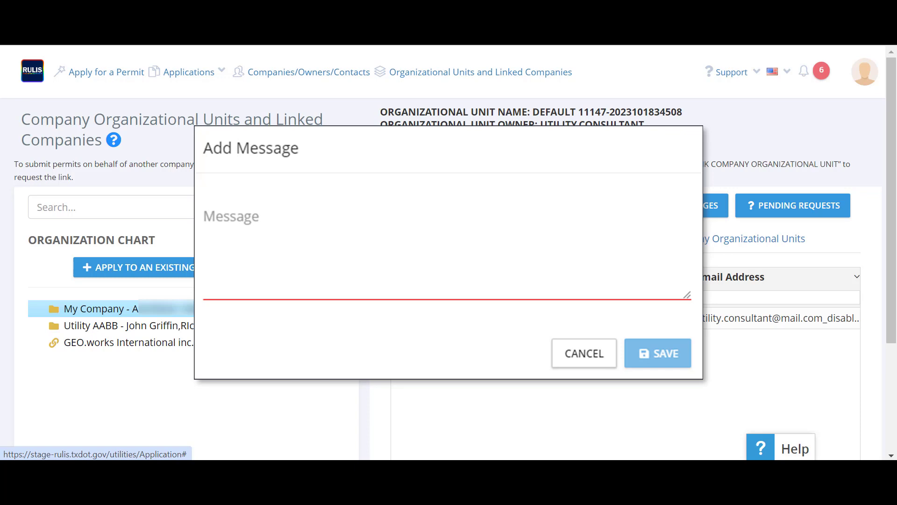
Close the Add Message dialog without sending a message
key(Escape)
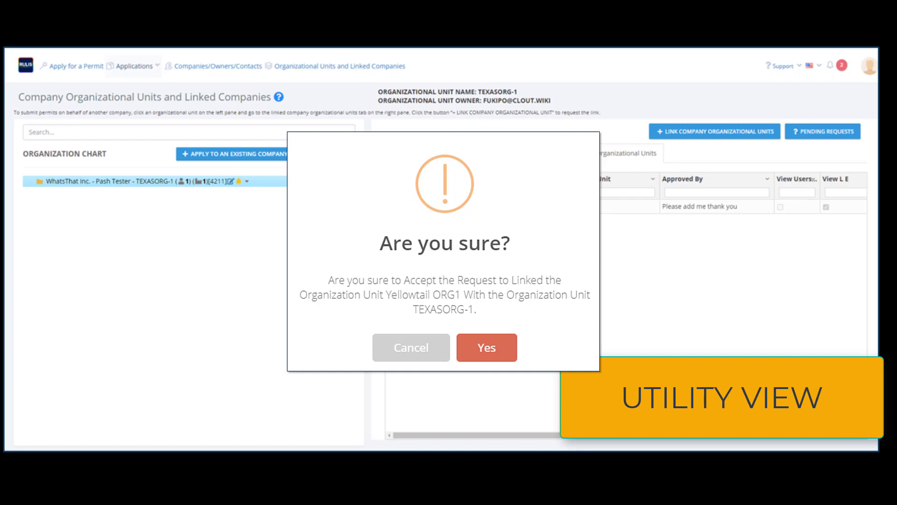
Confirm accepting the request to link Yellowtail ORG1 with TEXASORG-1
key(Return)
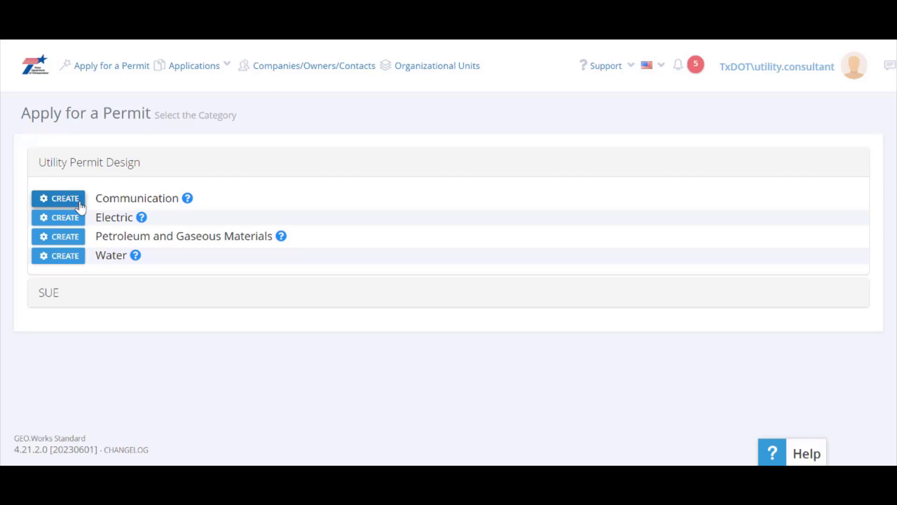
Start a new Communication permit application with Utility AABB as the utility owner
click(65, 198)
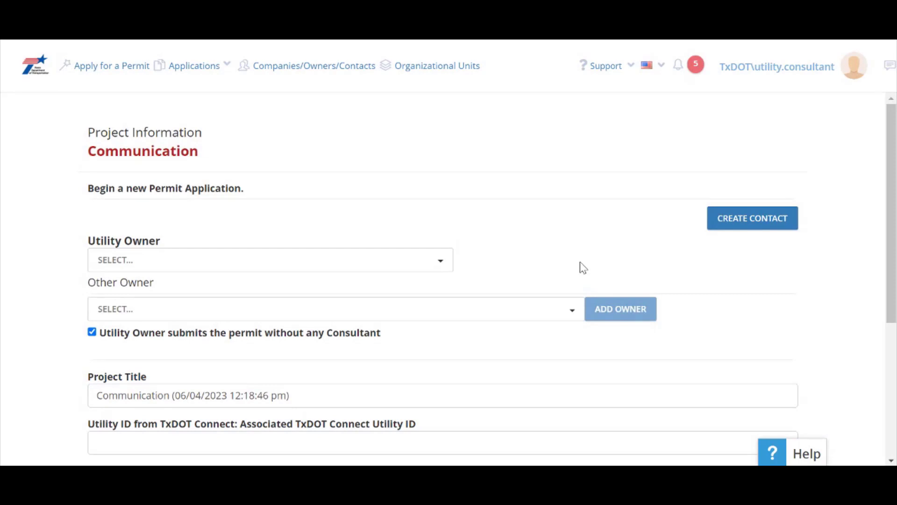
scroll(583, 268, down, 1)
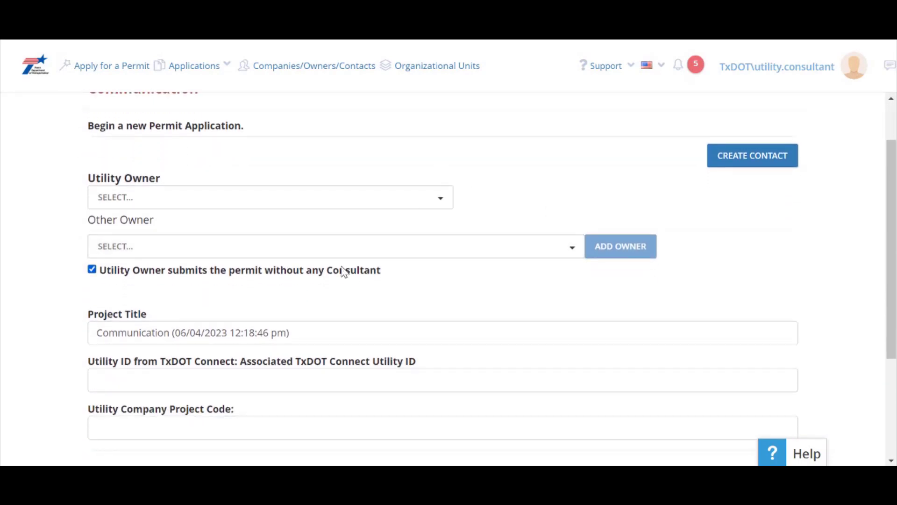
click(437, 207)
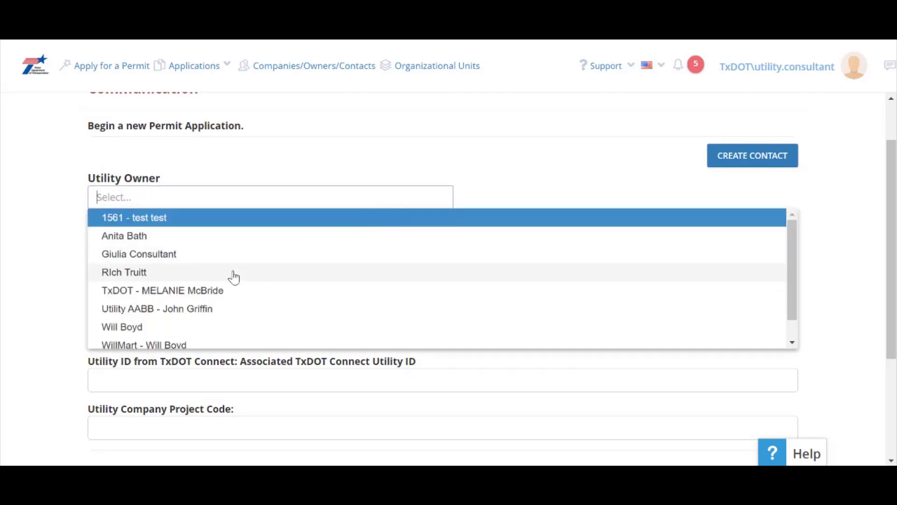
scroll(234, 278, down, 2)
scroll(234, 278, up, 2)
click(186, 314)
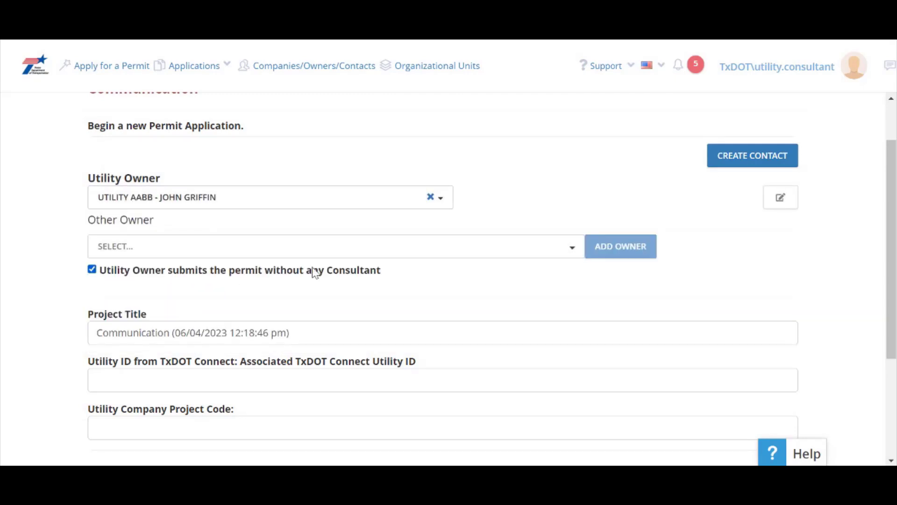
Route the permit through a chosen utility consultant and create the 'Project Title' project
click(124, 272)
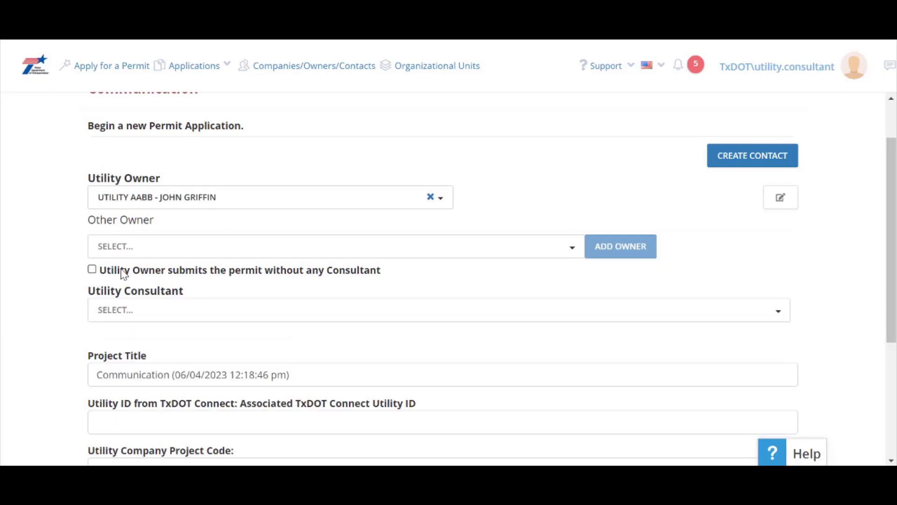
click(307, 312)
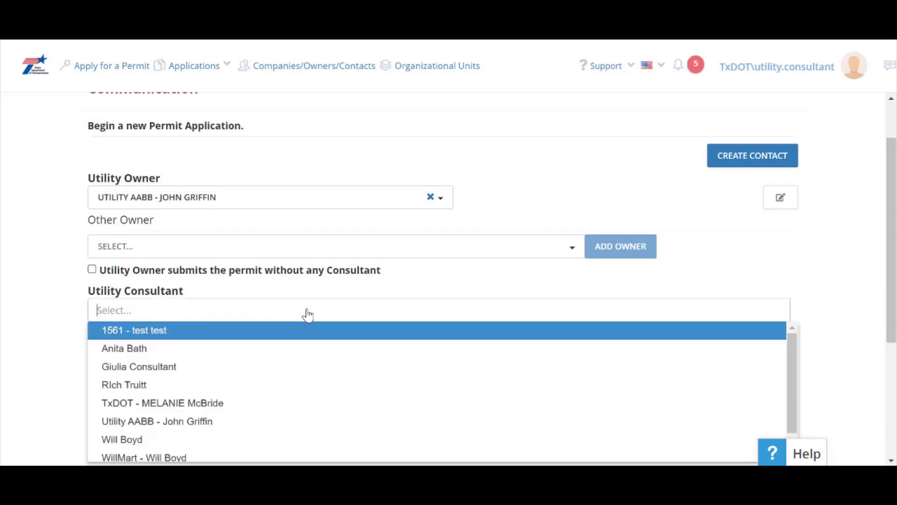
click(151, 446)
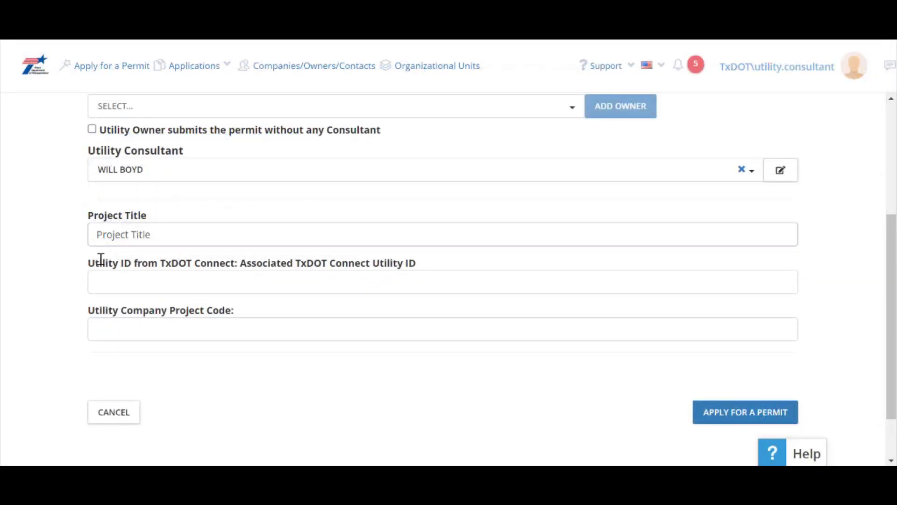
click(764, 416)
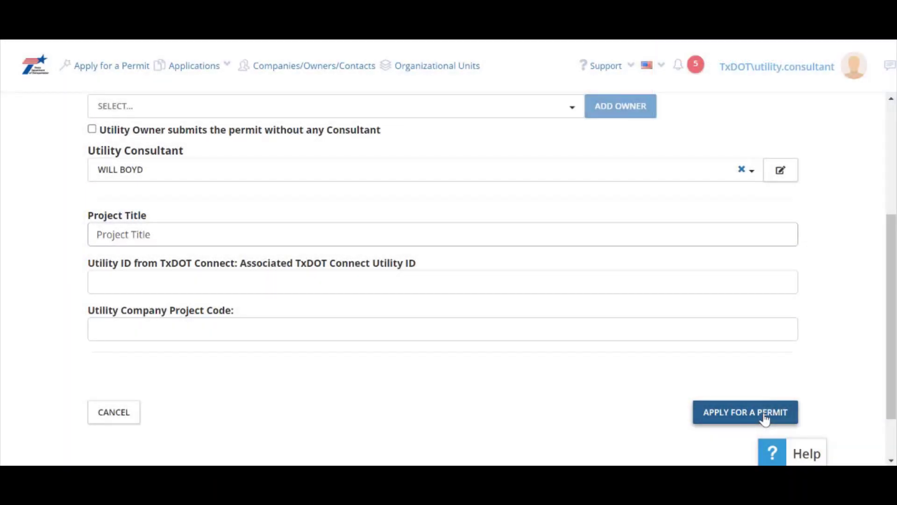
Open the new Communication application and start filling in its data
click(765, 417)
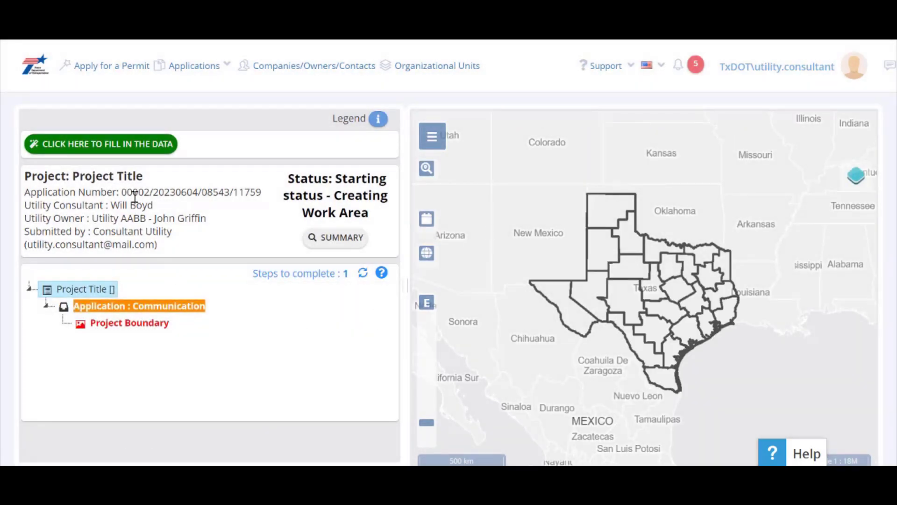
click(93, 149)
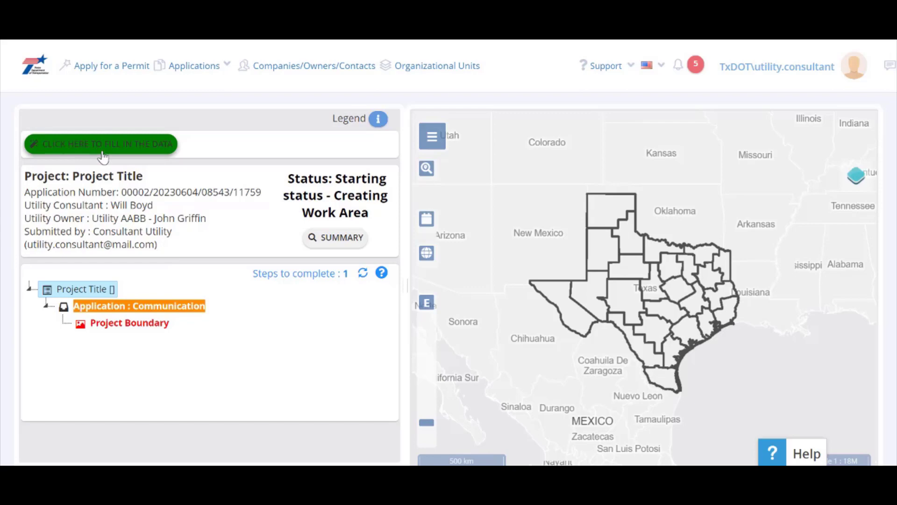
Zoom the project boundary map into Georgetown, centred on IH0035 near Berry Creek Dr
click(103, 157)
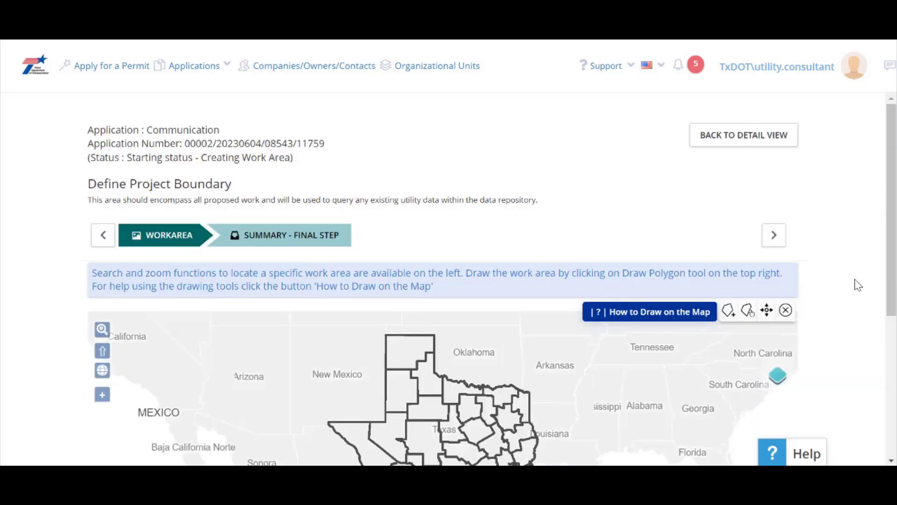
scroll(849, 272, down, 3)
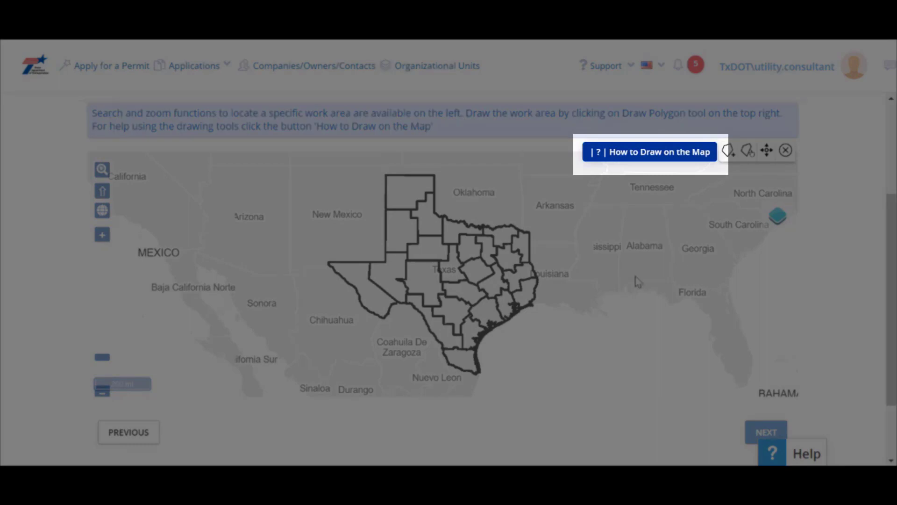
scroll(449, 270, up, 2)
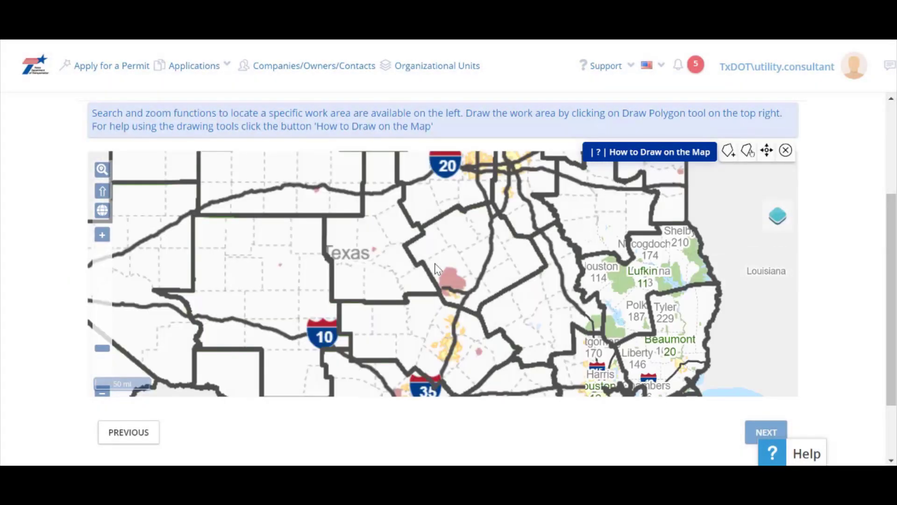
scroll(437, 269, up, 1)
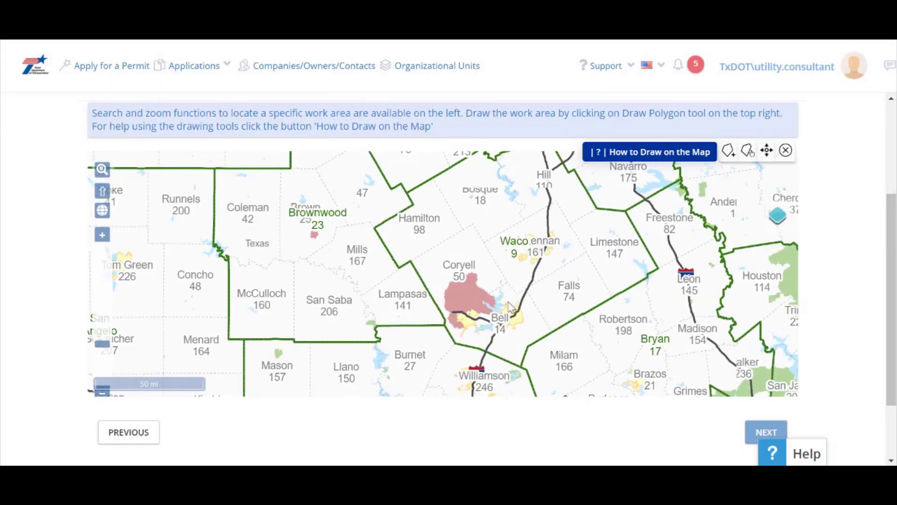
drag(511, 295, 519, 193)
scroll(485, 299, up, 1)
scroll(506, 227, up, 1)
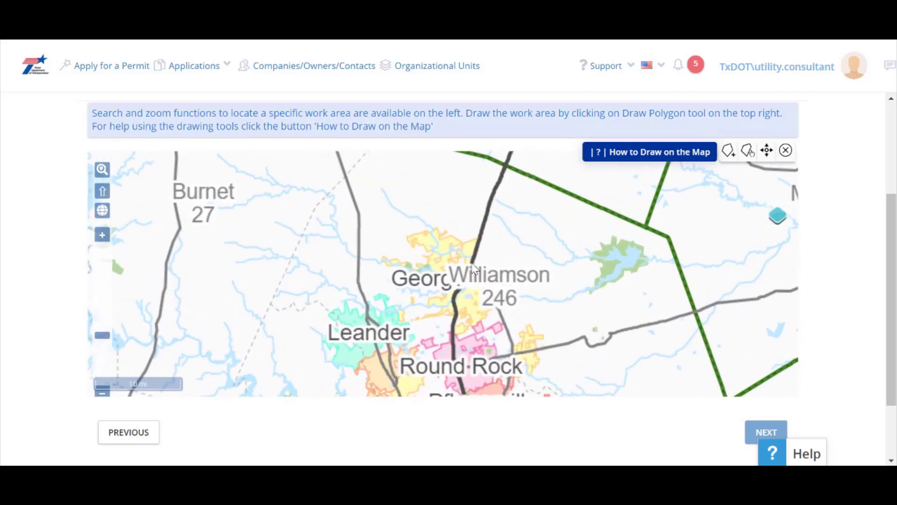
scroll(473, 265, up, 3)
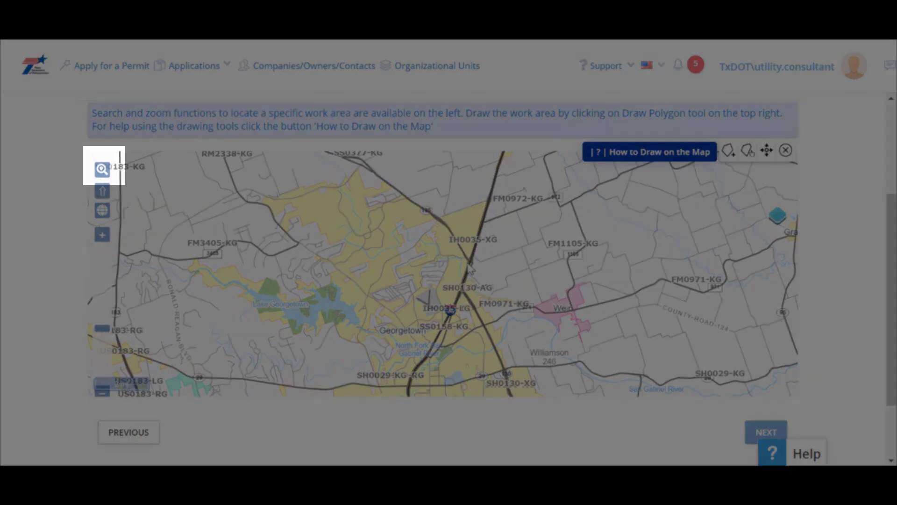
scroll(475, 263, up, 1)
scroll(469, 267, up, 2)
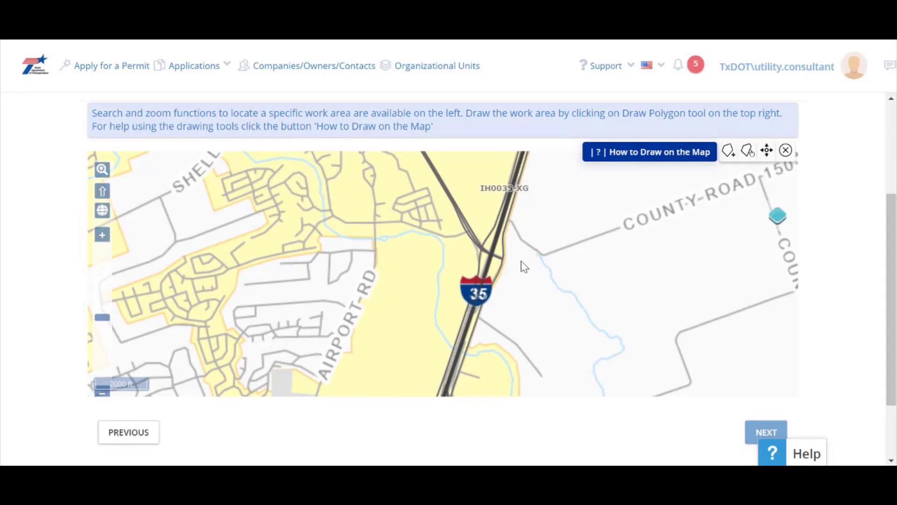
drag(523, 266, 507, 268)
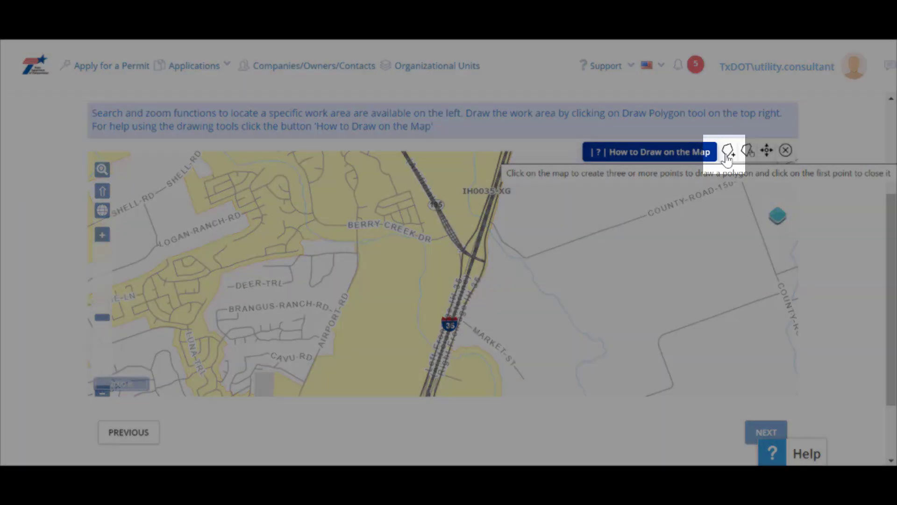
Draw a four-corner work-area polygon across IH0035 near Berry Creek Dr and continue to the next step
click(728, 154)
click(463, 231)
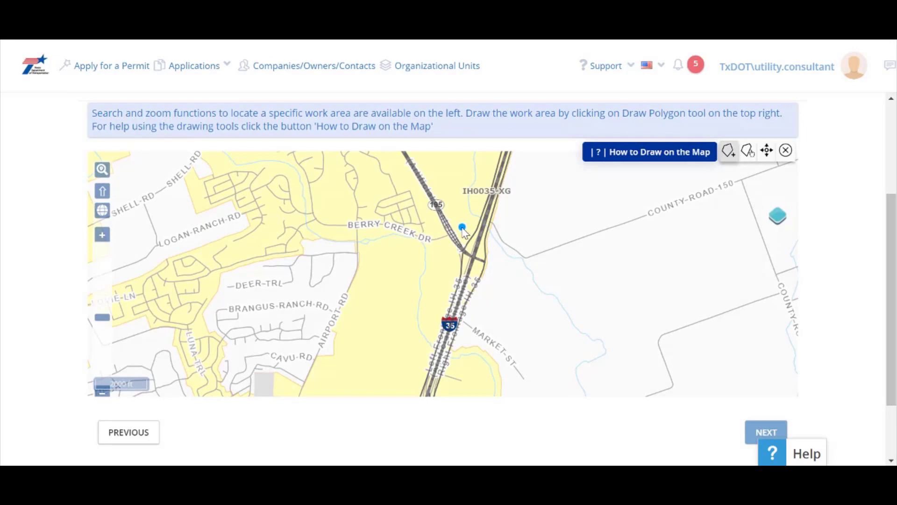
click(462, 228)
click(452, 272)
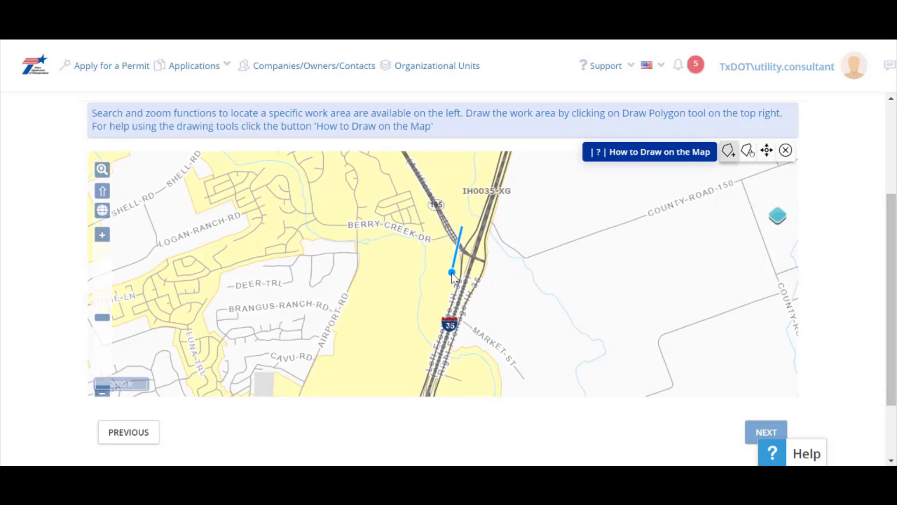
click(487, 290)
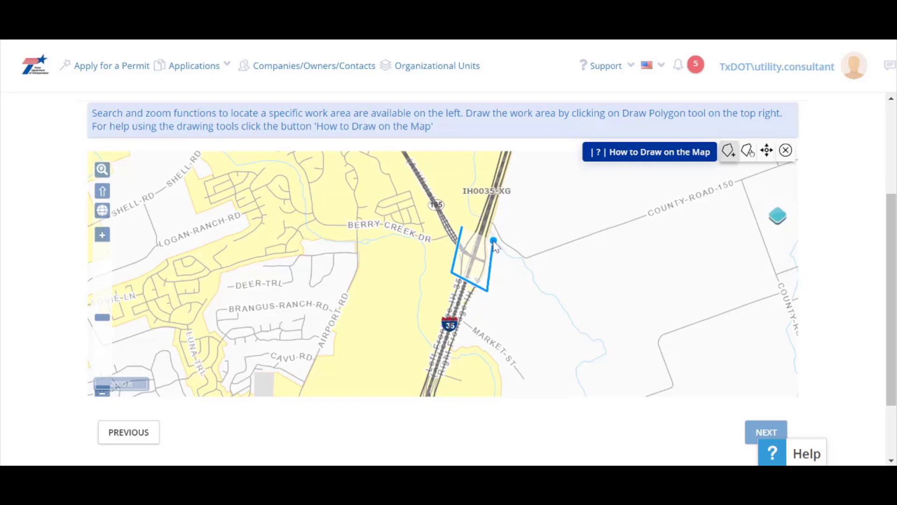
click(493, 241)
click(467, 231)
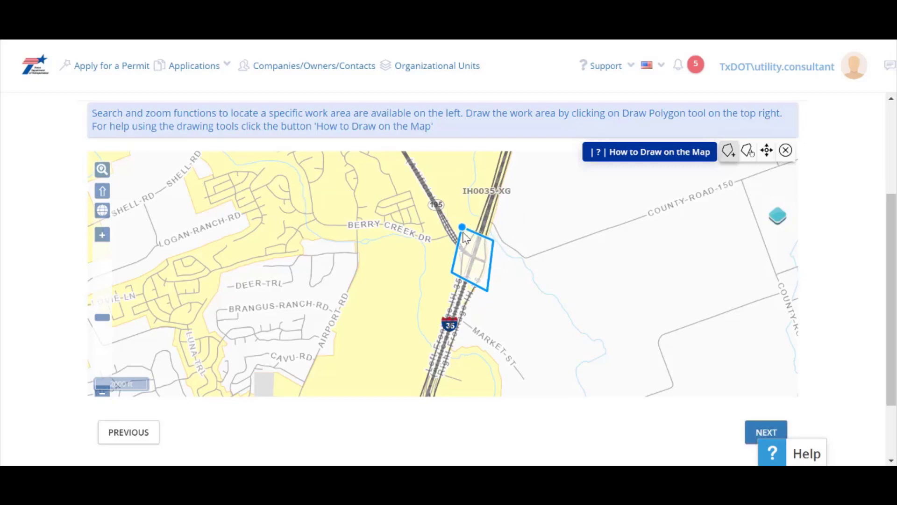
scroll(701, 411, down, 1)
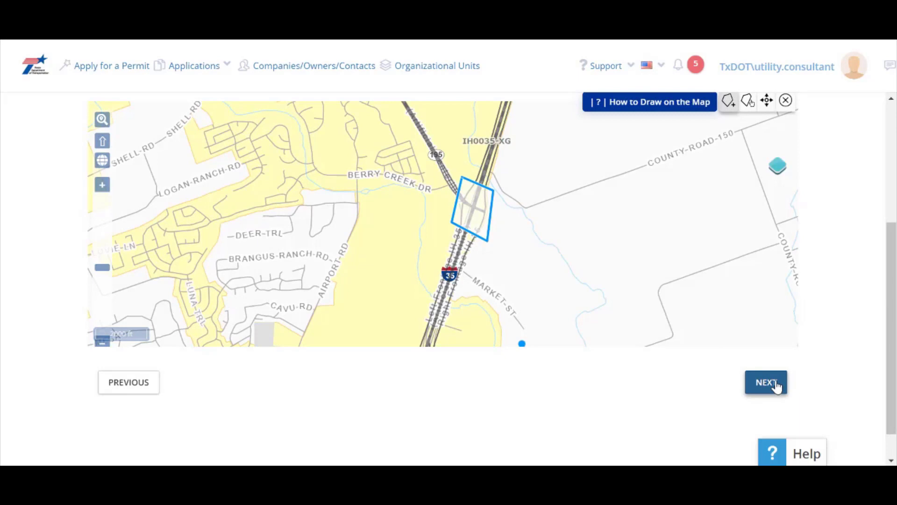
click(775, 383)
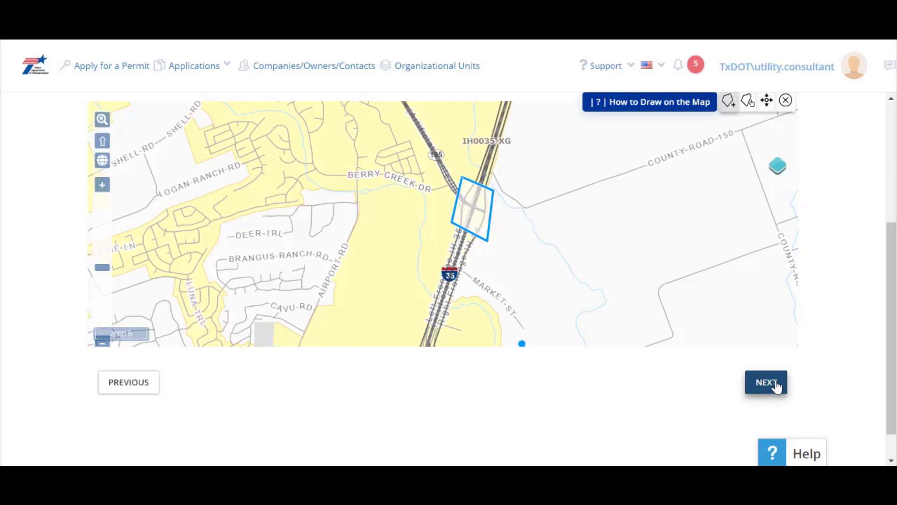
Enter 'Work Description' as the work description and submit the application details
click(776, 385)
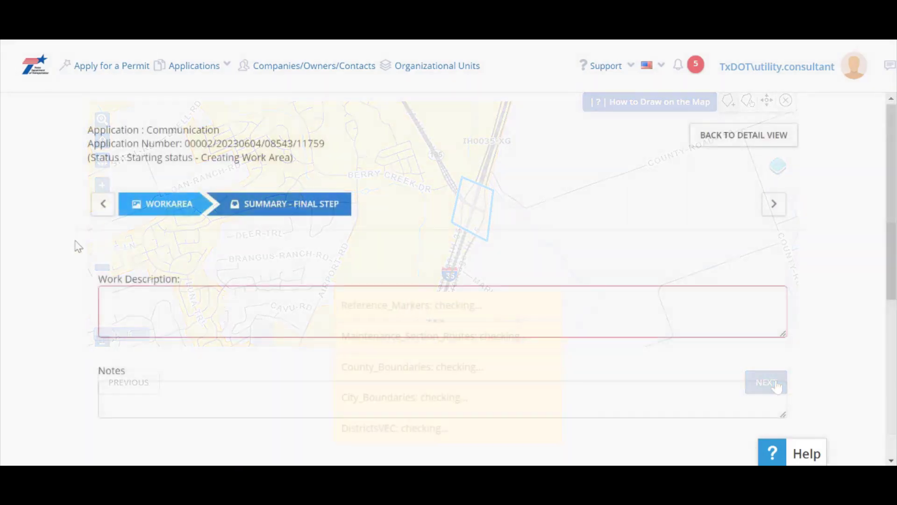
scroll(54, 271, down, 1)
click(234, 245)
text(Work Description)
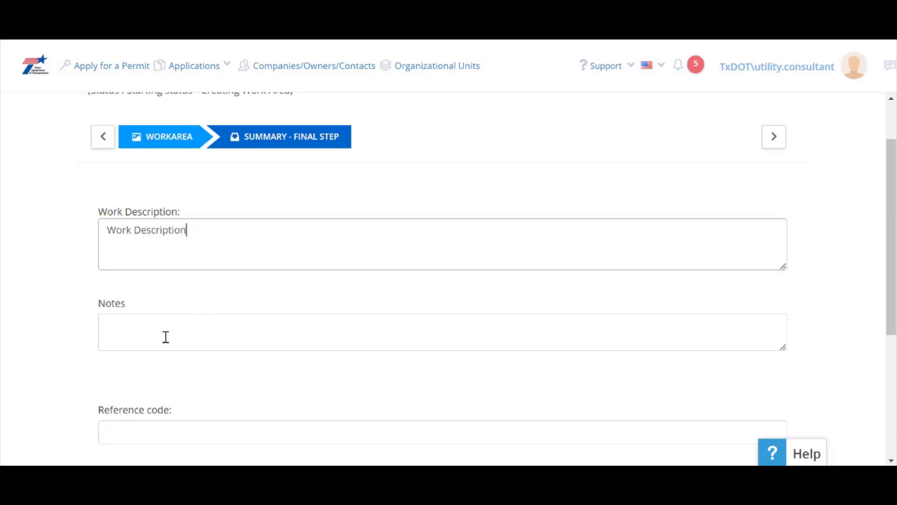
click(839, 313)
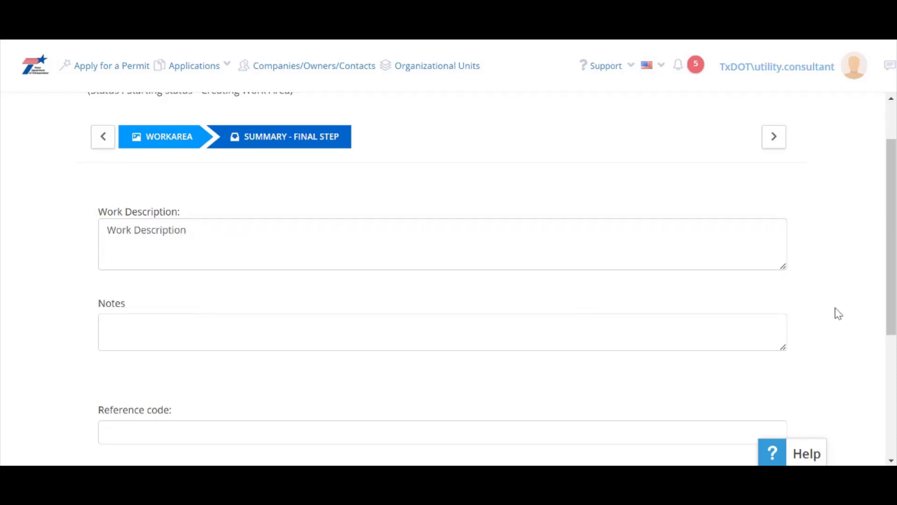
scroll(839, 313, down, 1)
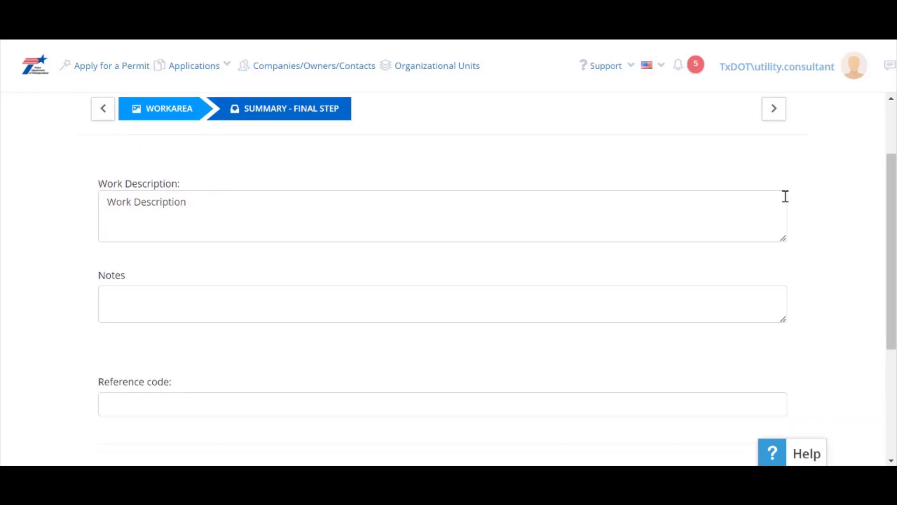
scroll(862, 292, down, 5)
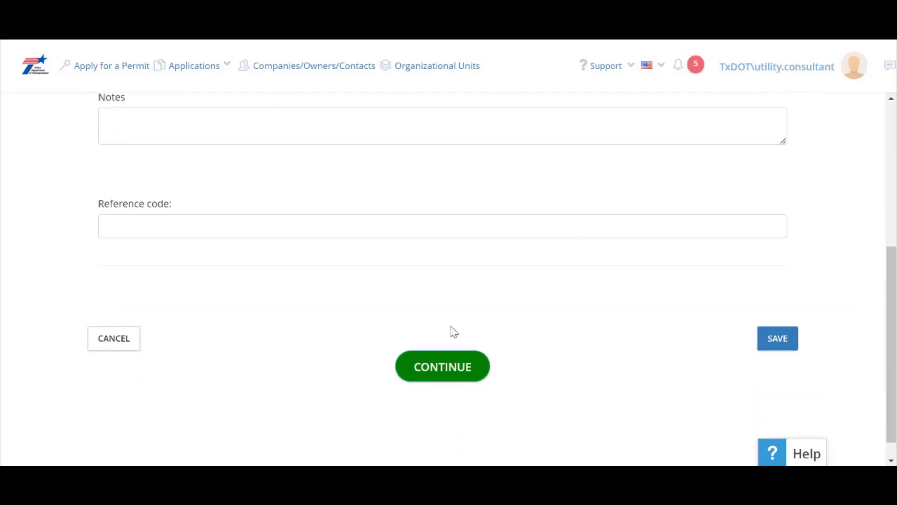
click(443, 369)
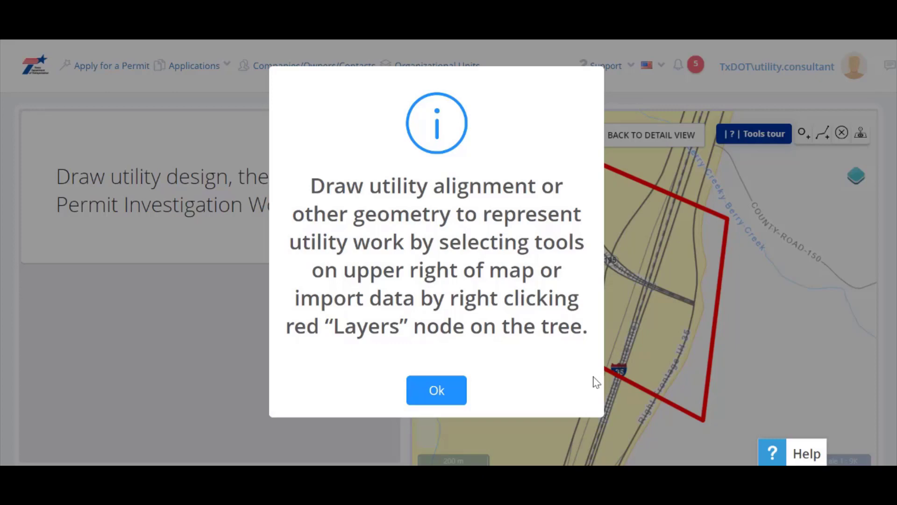
Draw the utility line along I-35 from near the highway shield to the top of the work area
click(436, 390)
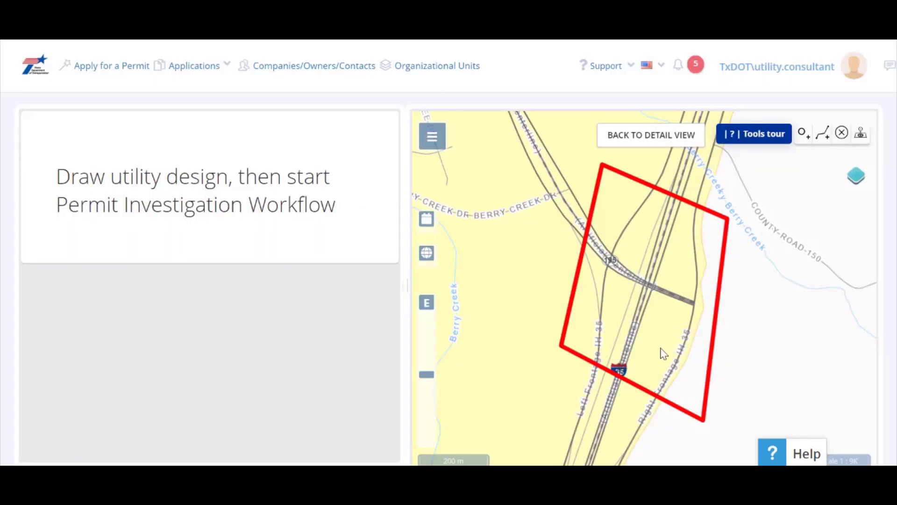
click(823, 134)
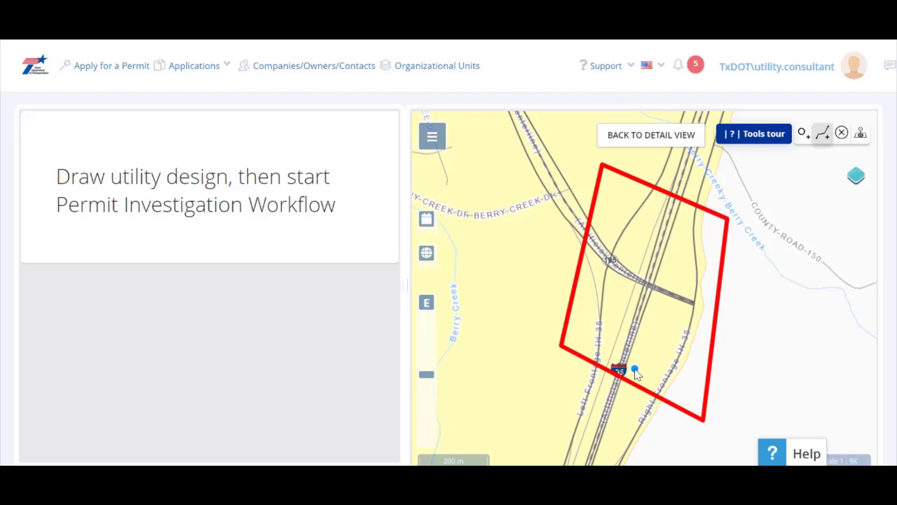
click(635, 368)
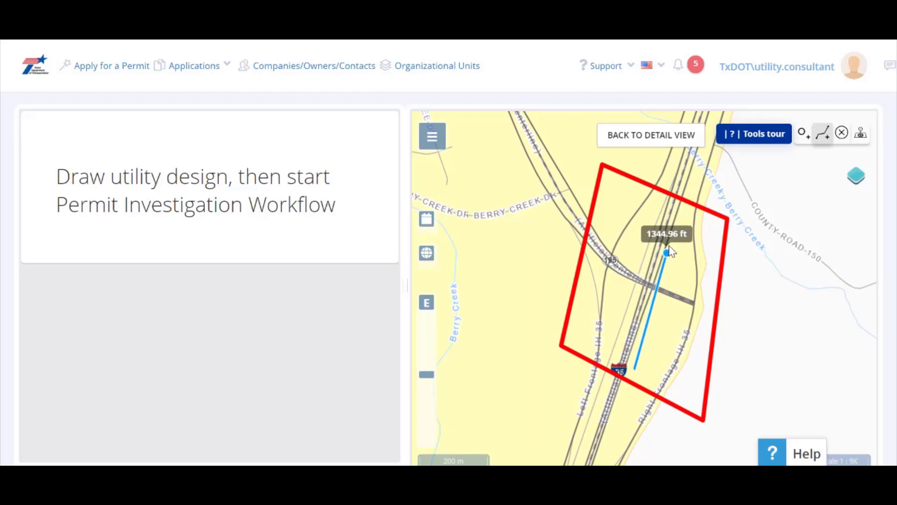
double_click(683, 213)
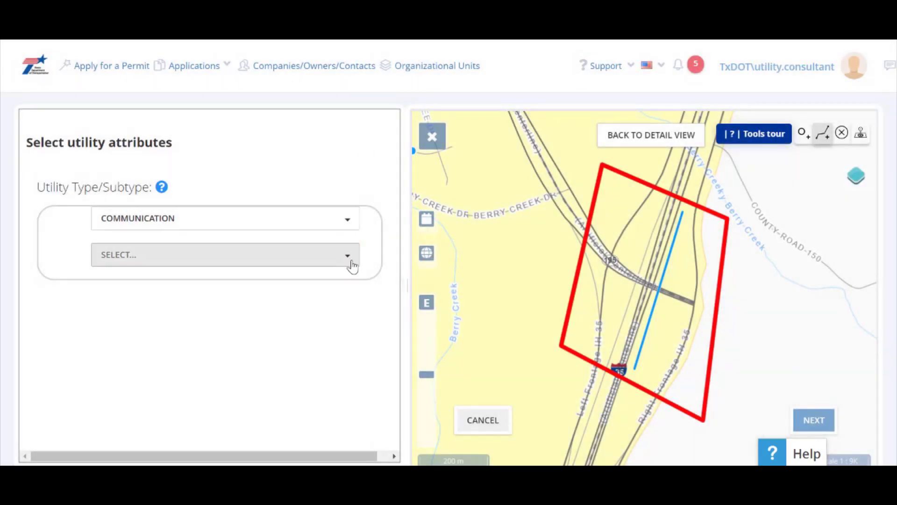
Set the utility subtype to Fiber Optic, feature type Segment and component Cable/Wire
click(351, 265)
click(136, 310)
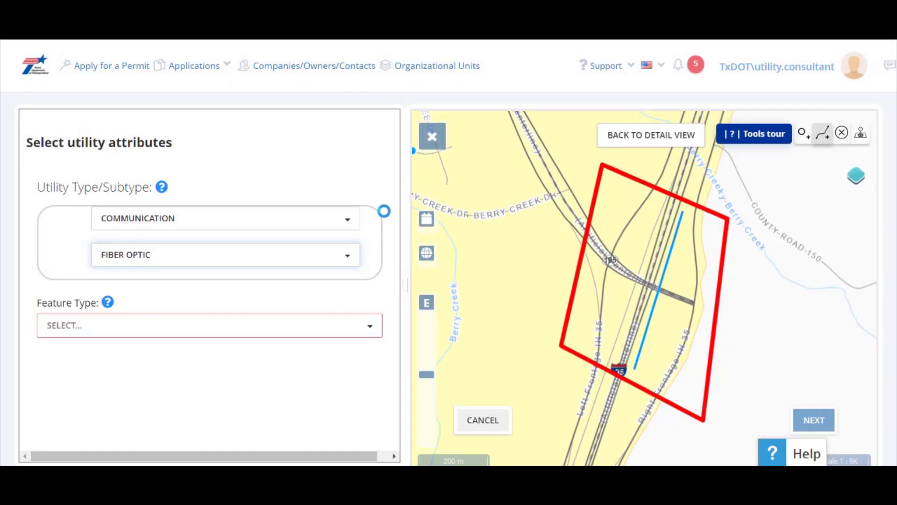
click(292, 330)
click(82, 435)
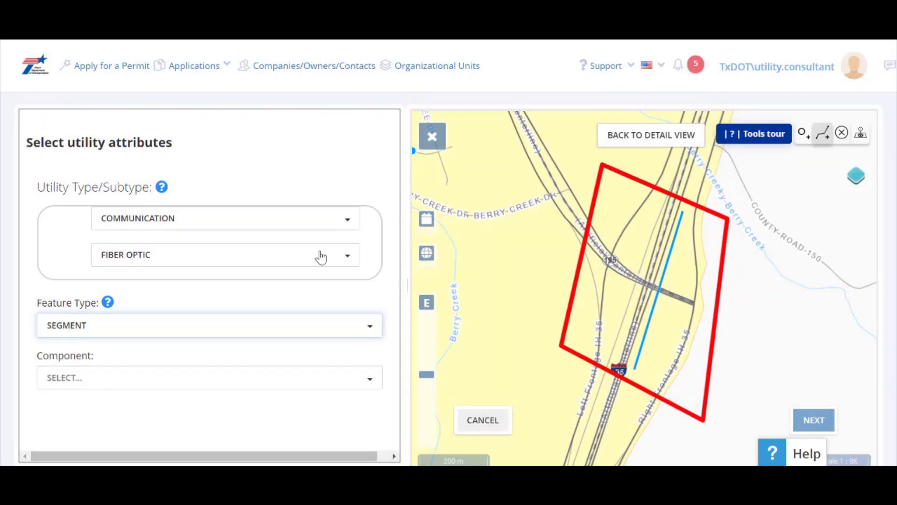
click(368, 378)
click(125, 246)
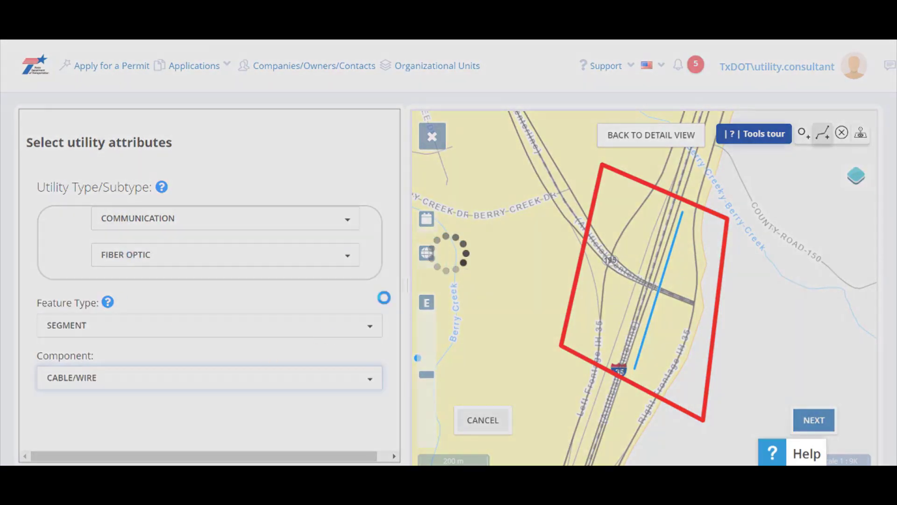
scroll(361, 331, down, 4)
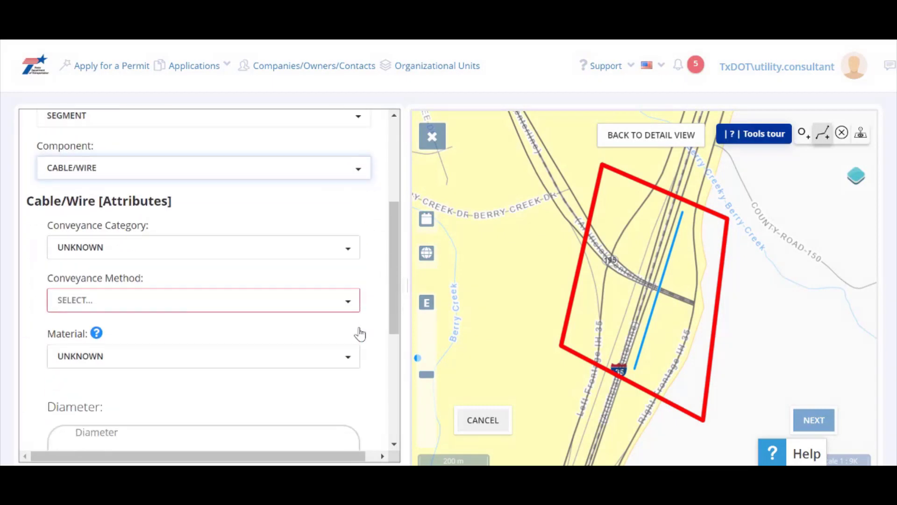
scroll(360, 333, down, 1)
Set conveyance to Transmission and Not Applicable, and material to Fiber or Glass with subtype Fiber Optic
click(131, 195)
click(89, 252)
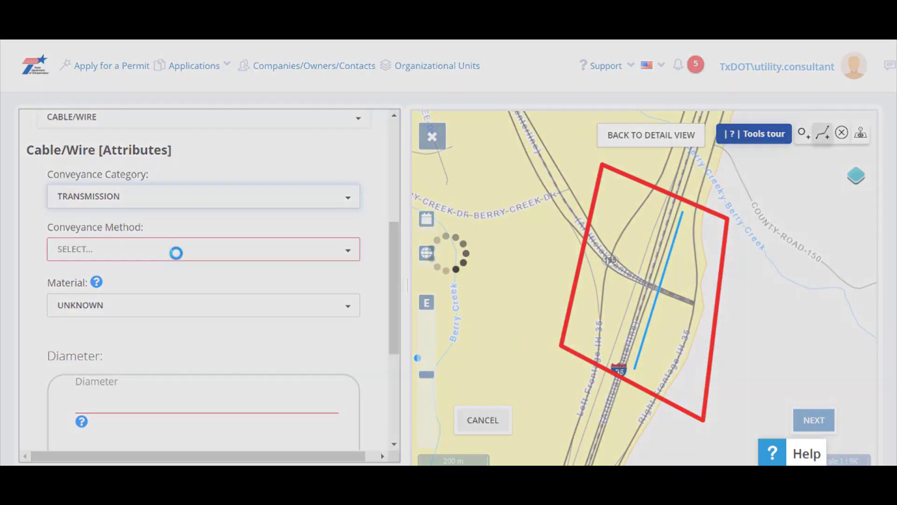
click(350, 253)
click(152, 269)
click(295, 308)
click(137, 330)
scroll(286, 240, down, 2)
click(286, 241)
click(148, 260)
Enter diameter 1 IN, keep status In Service, create the feature and end the design draw phase
scroll(298, 229, down, 3)
click(281, 204)
text(1)
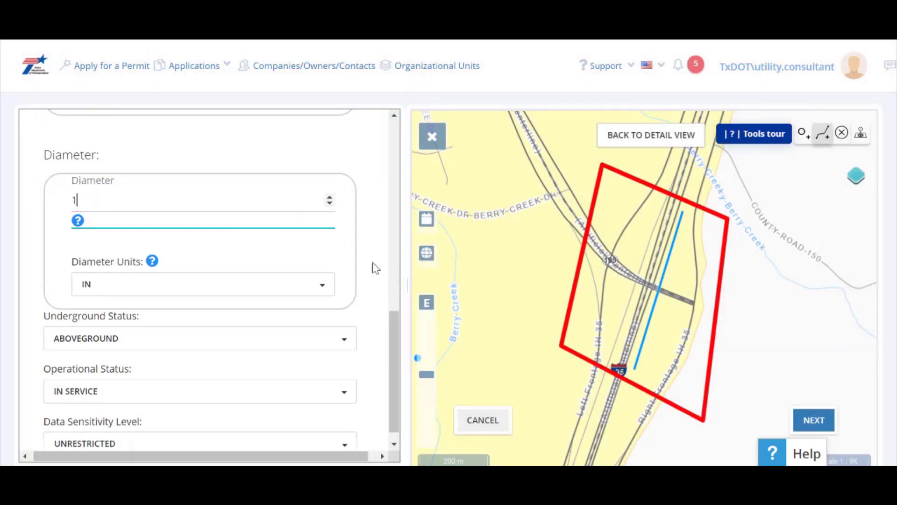
scroll(376, 269, down, 1)
click(120, 376)
click(383, 337)
scroll(372, 264, up, 6)
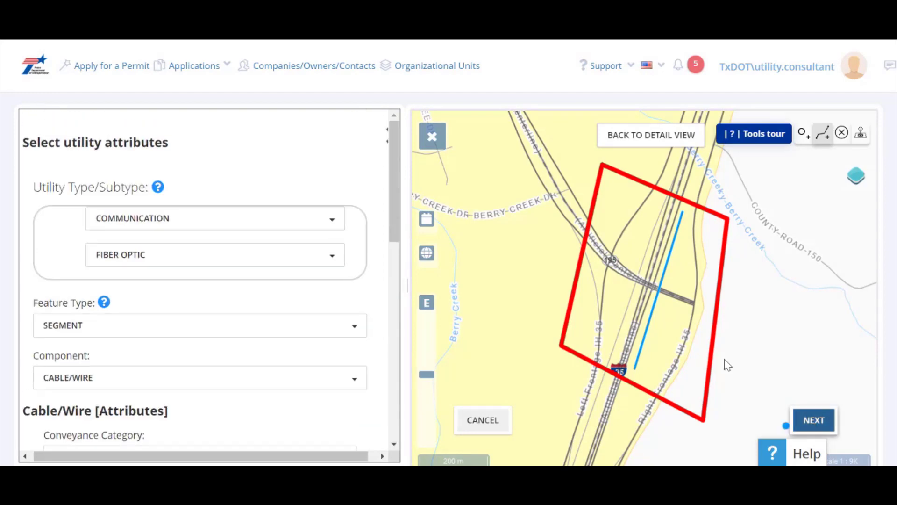
click(814, 421)
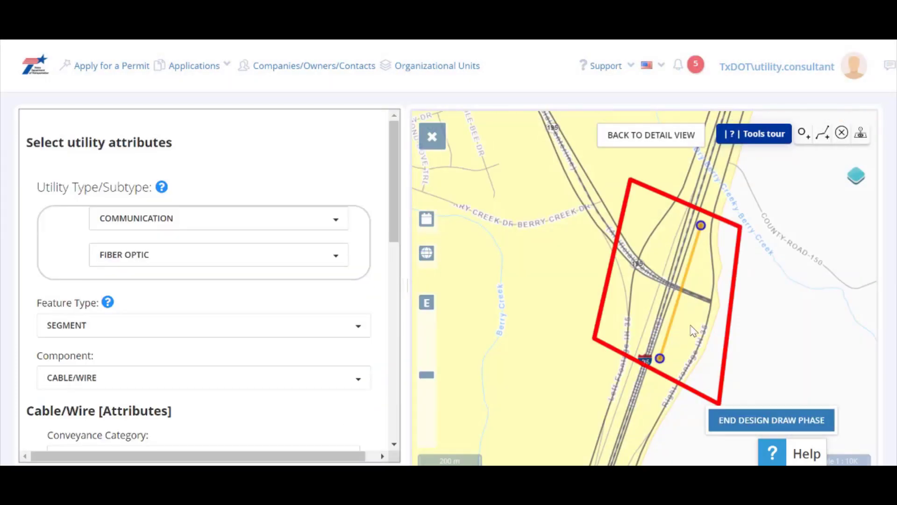
click(775, 426)
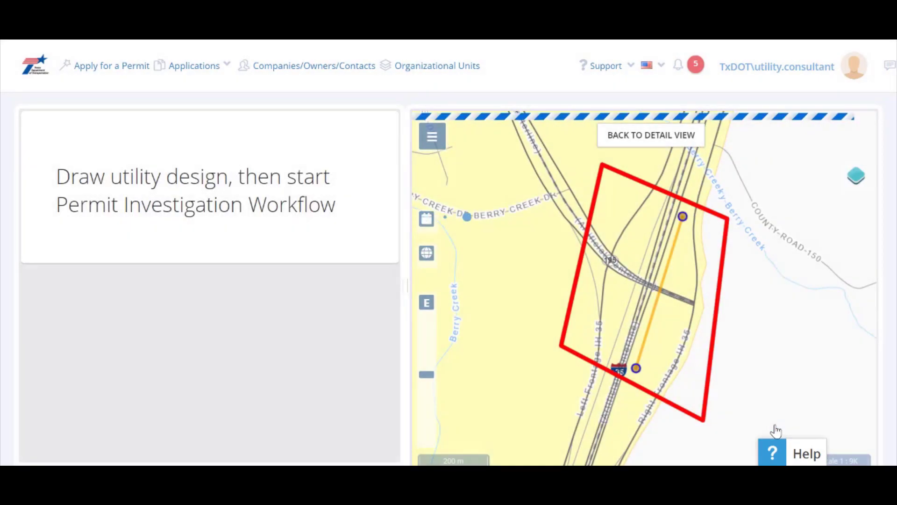
Scroll down the Entering Design summary page to the CONTINUE button
scroll(433, 283, down, 3)
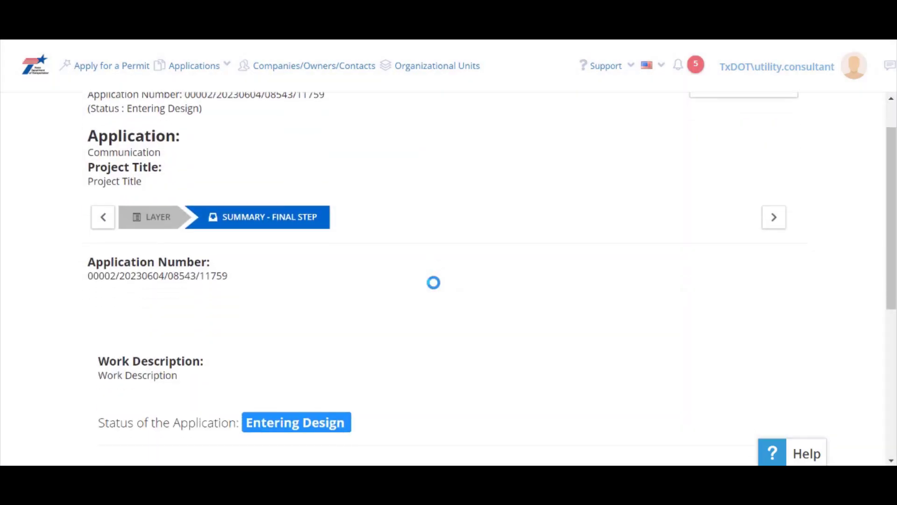
scroll(433, 282, down, 4)
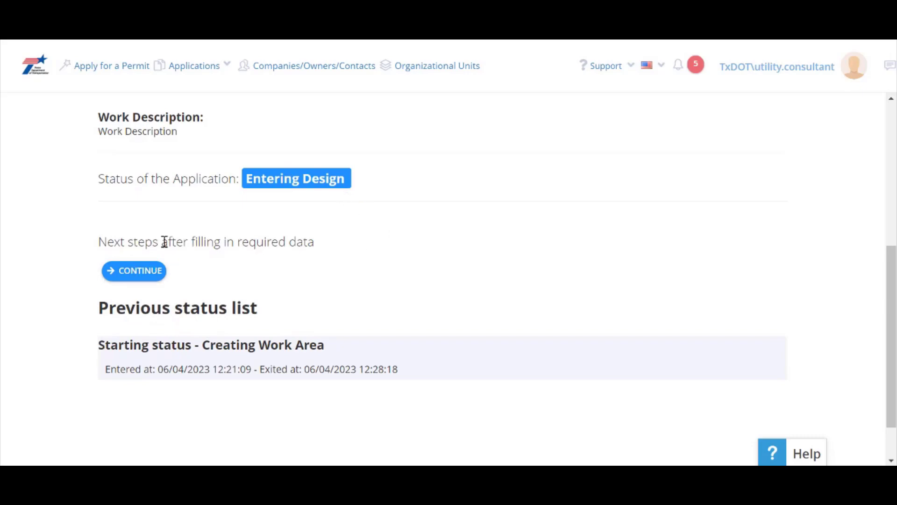
Continue to the form-filling page and start the General applicant questionnaire
click(149, 273)
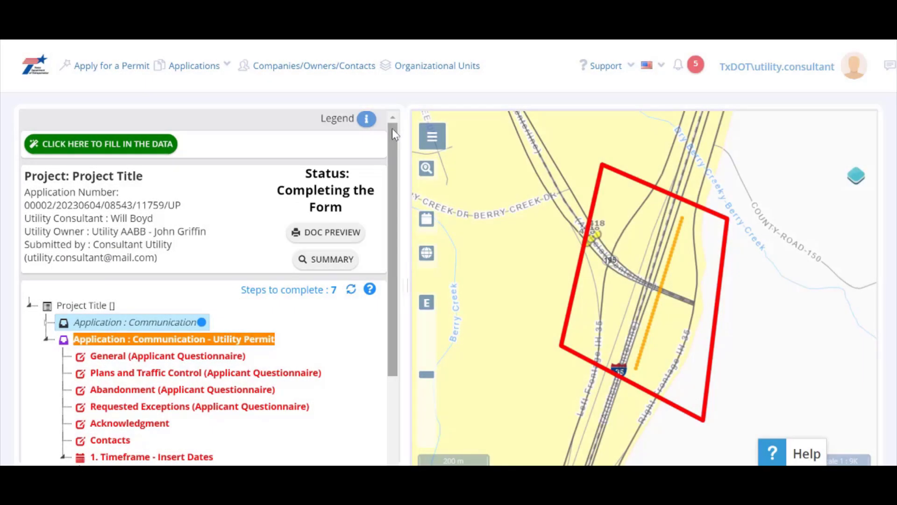
drag(288, 181, 343, 192)
click(360, 206)
mouse_move(397, 149)
mouse_down()
mouse_move(393, 243)
mouse_move(390, 154)
mouse_up()
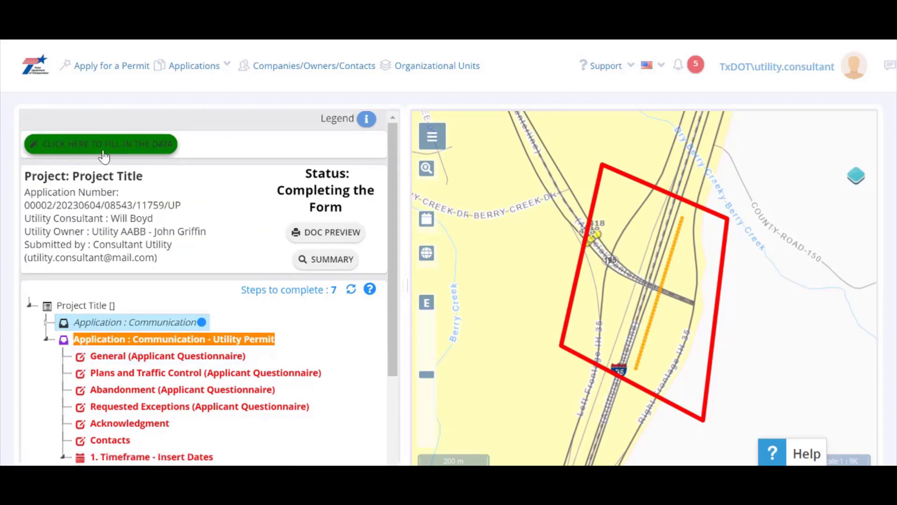
click(103, 156)
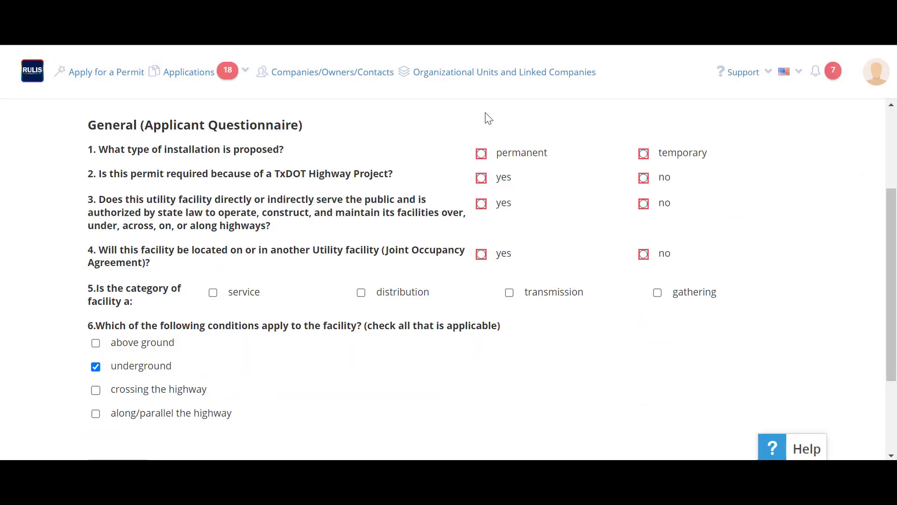
Answer permanent, no highway project, serves public, no joint occupancy, above ground only, and save
click(482, 154)
click(644, 179)
click(481, 204)
click(644, 254)
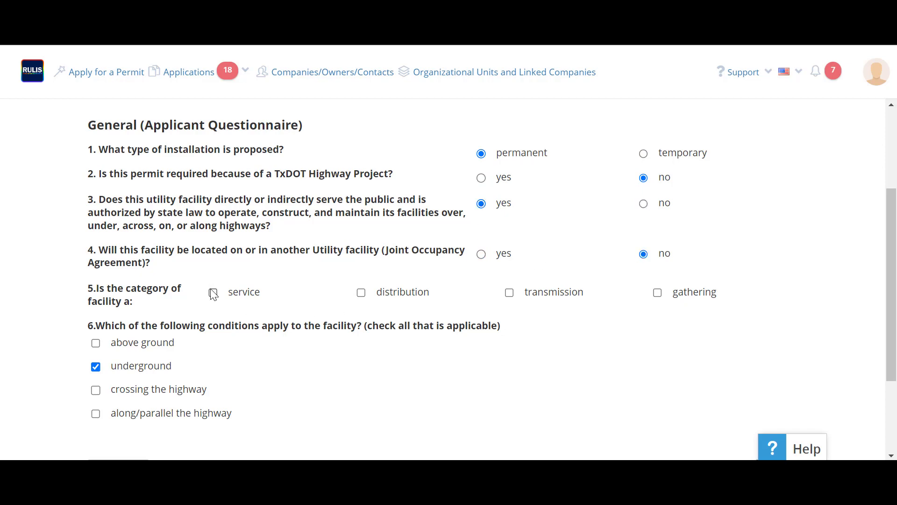
click(95, 366)
click(96, 343)
scroll(661, 380, down, 3)
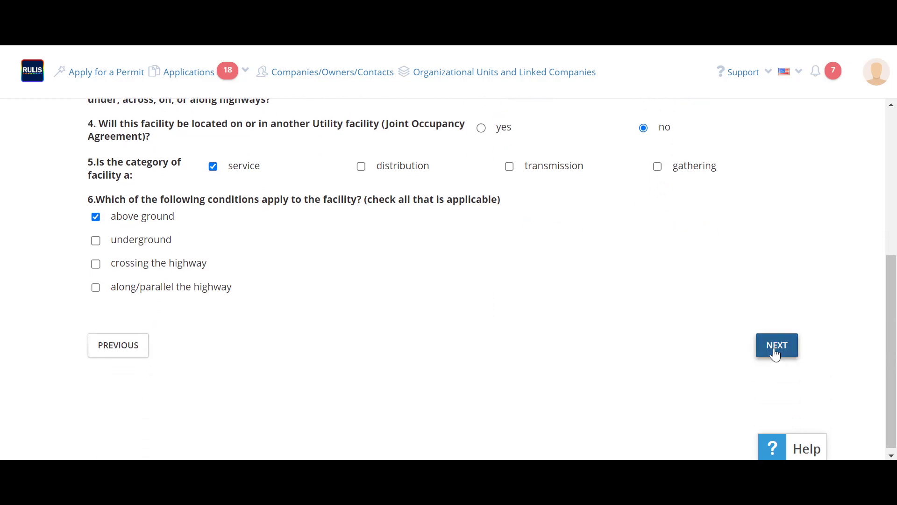
click(774, 354)
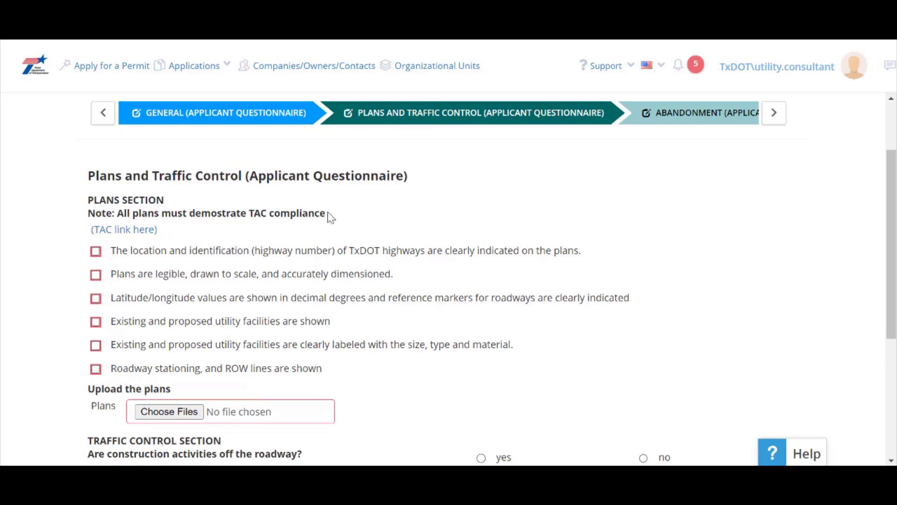
Tick the Plans Section checks and upload Sample Plans.pdf
scroll(323, 215, down, 1)
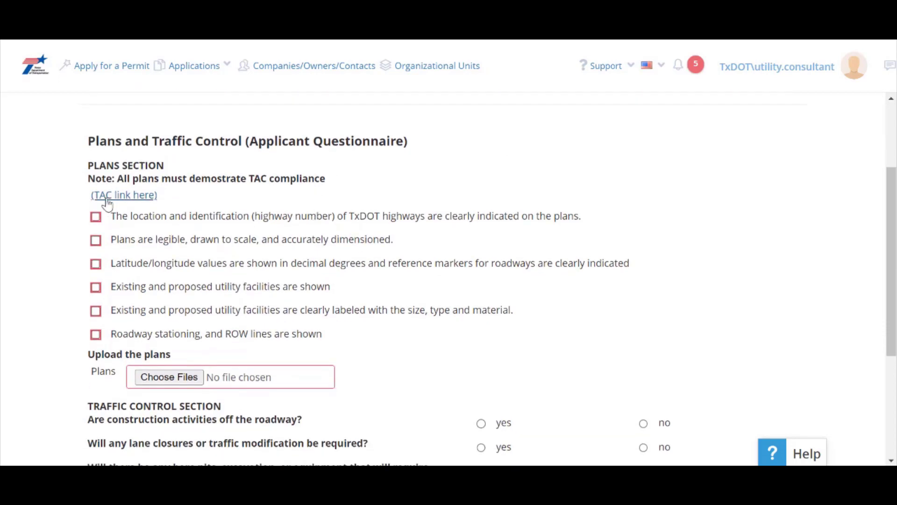
click(96, 217)
click(97, 243)
click(97, 265)
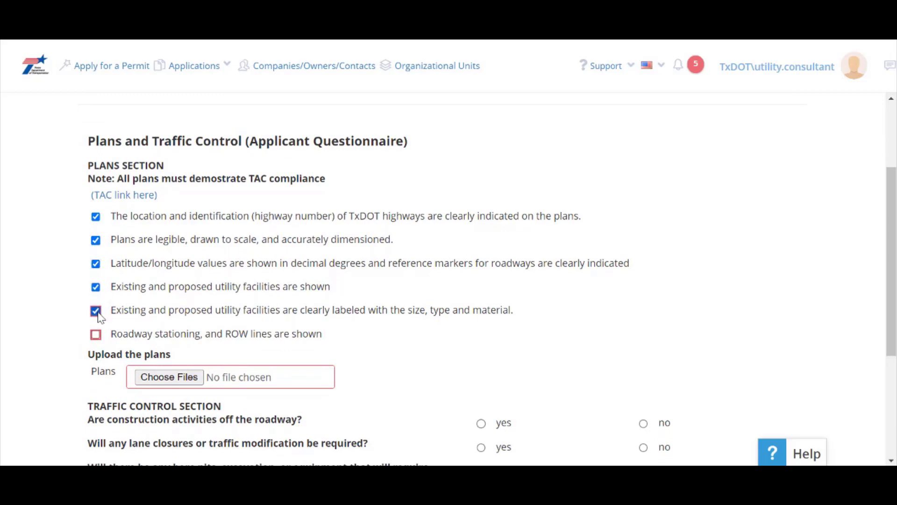
click(98, 337)
scroll(416, 294, down, 2)
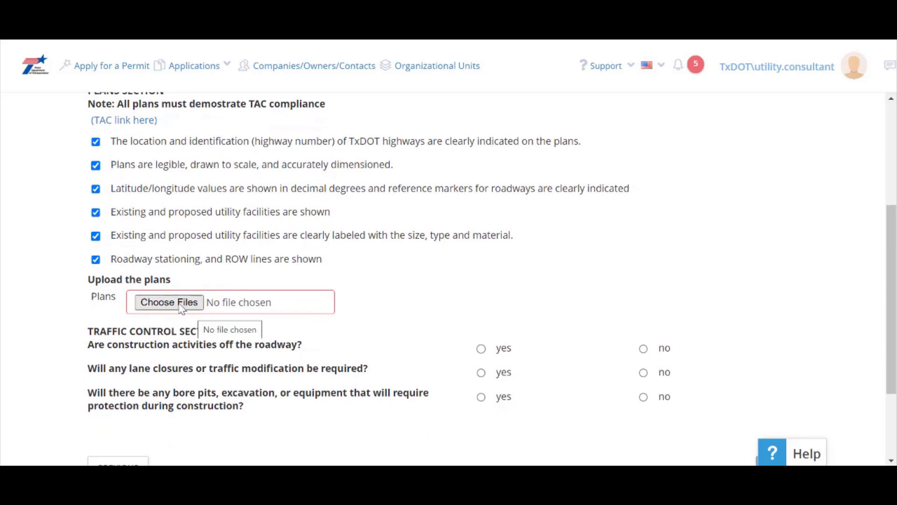
click(169, 302)
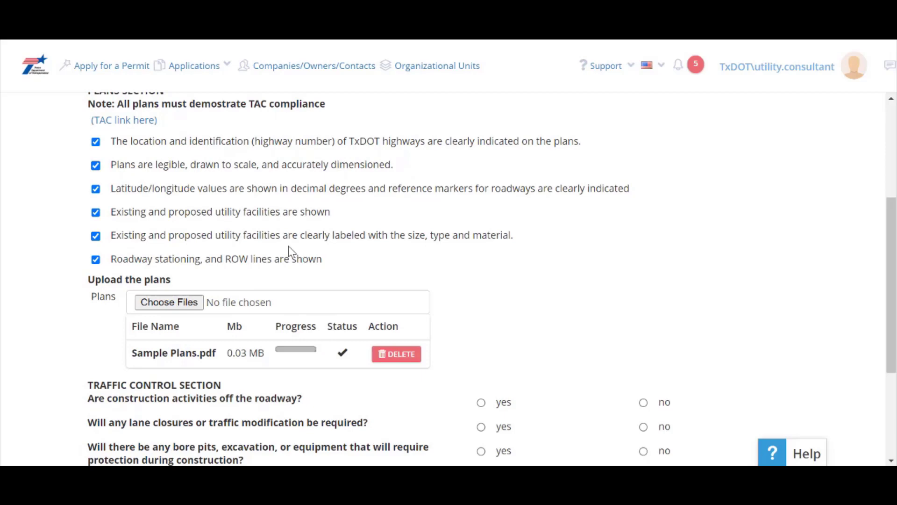
Answer no to off-roadway construction, lane closures and bore-pit protection, then save
scroll(288, 245, down, 4)
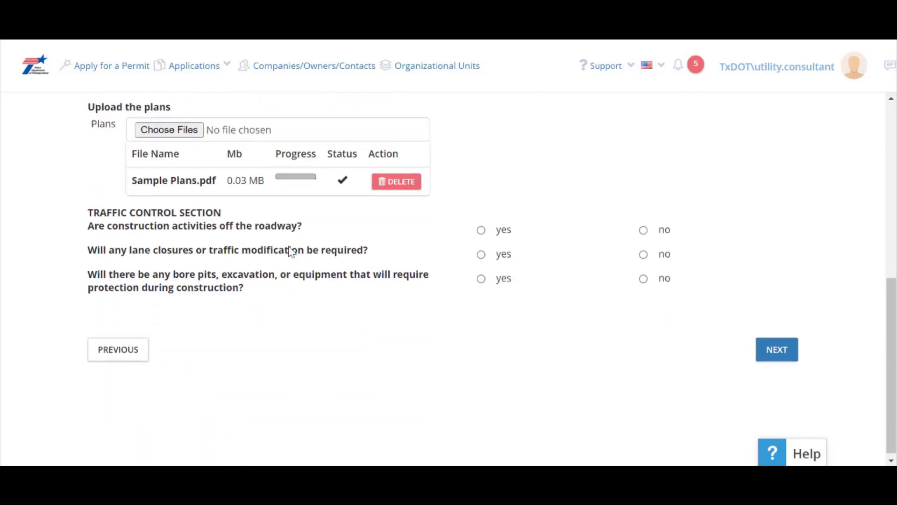
click(643, 230)
click(643, 254)
click(643, 278)
click(781, 355)
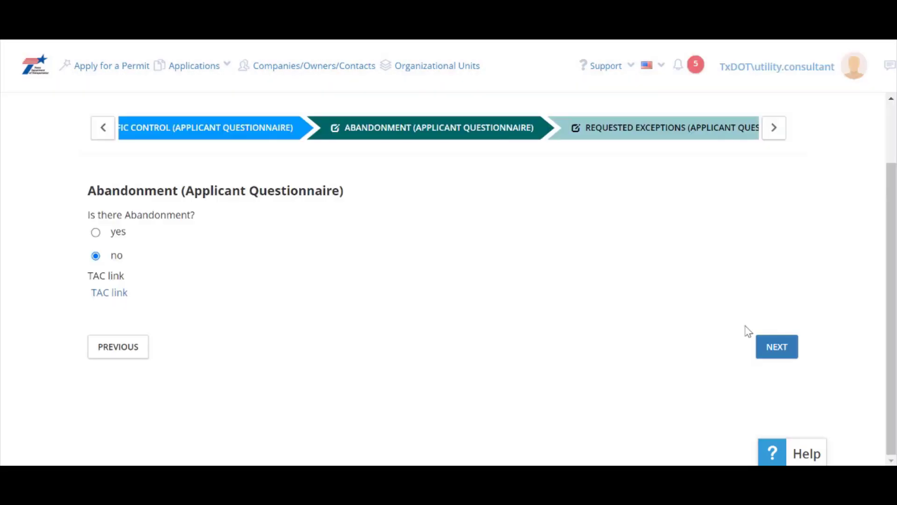
Get past the Abandonment question and answer None for the ROW Utility Manual exception
click(781, 352)
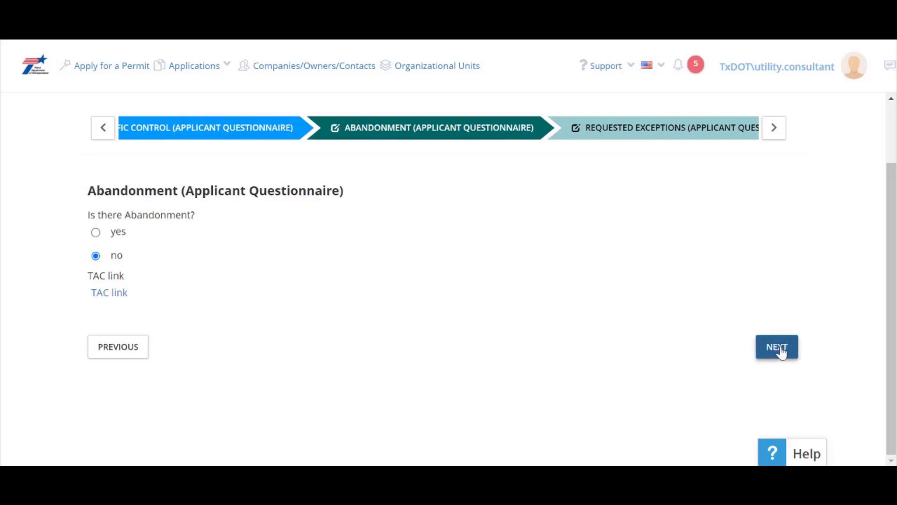
click(779, 349)
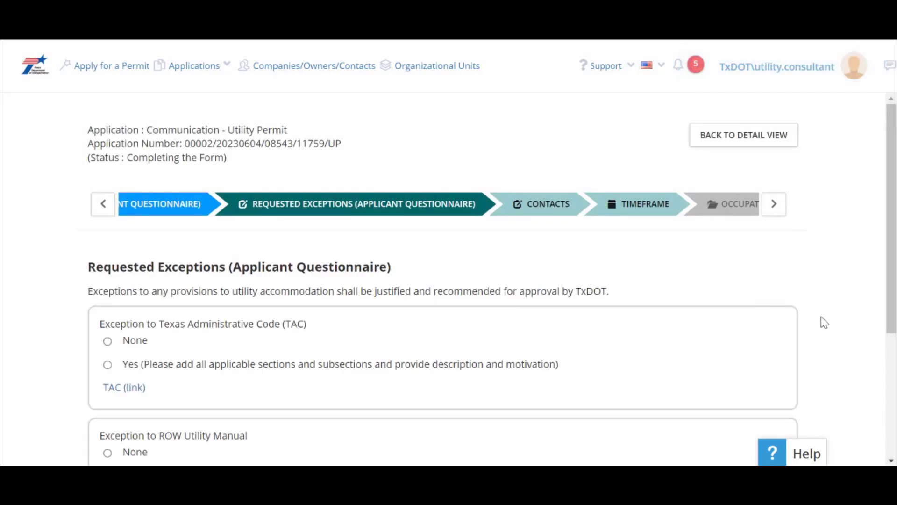
scroll(824, 322, down, 3)
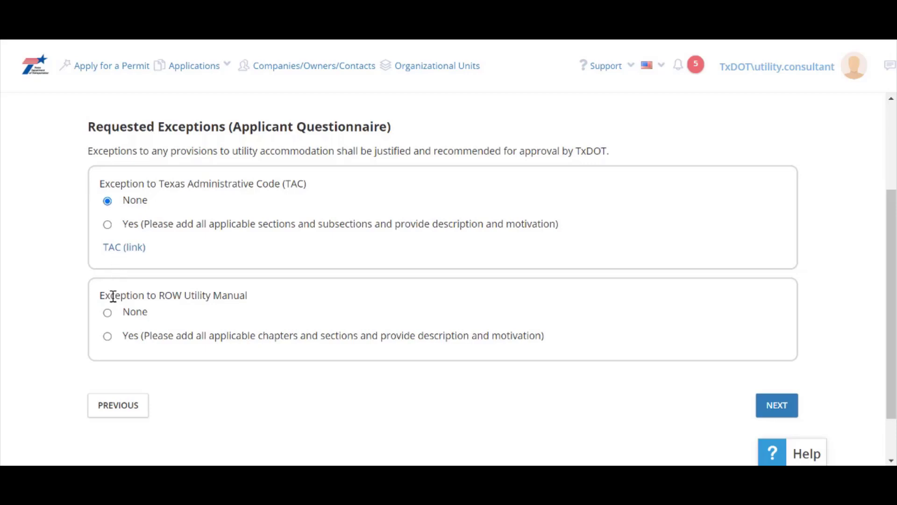
click(108, 313)
scroll(58, 322, down, 1)
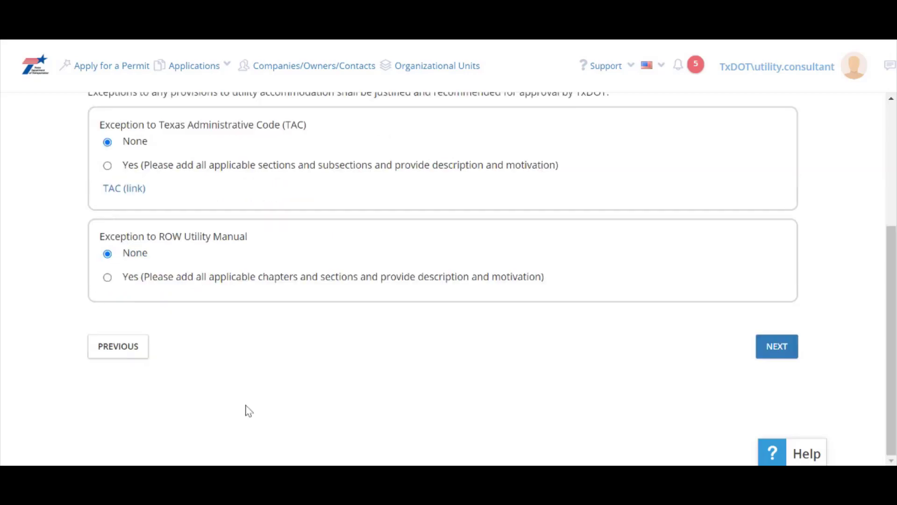
click(775, 347)
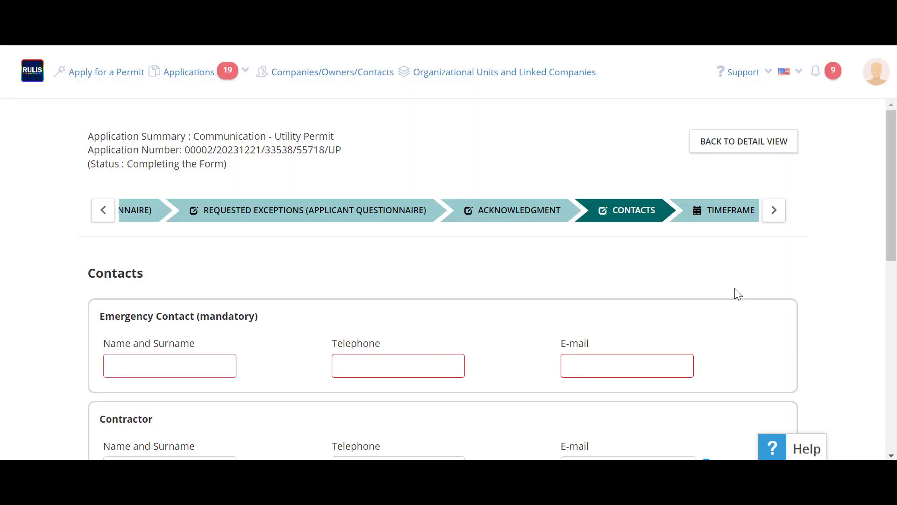
Fill in the emergency contact's name, telephone number and e-mail address
scroll(891, 177, down, 3)
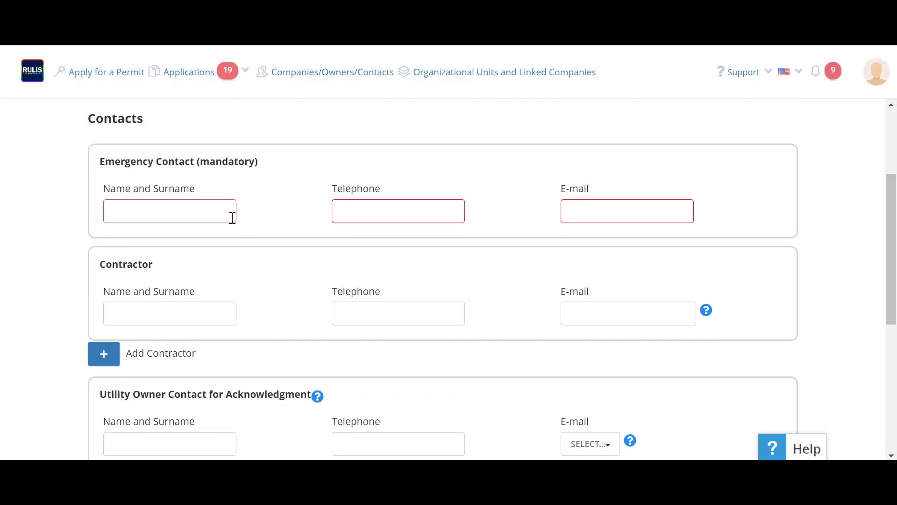
text(First and Last Name)
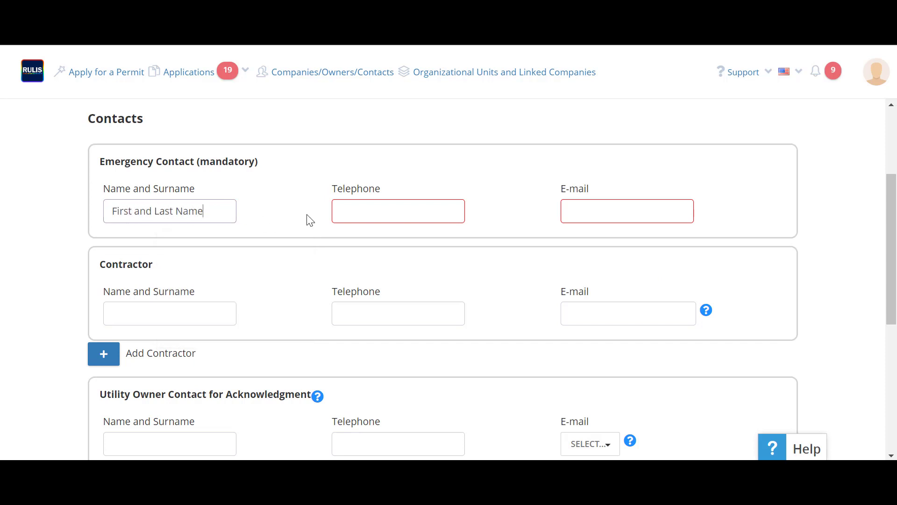
click(363, 212)
text(5125551234)
click(603, 211)
text(email@email.com)
click(702, 251)
Enter the contractor's name, telephone number and e-mail address
scroll(642, 262, down, 3)
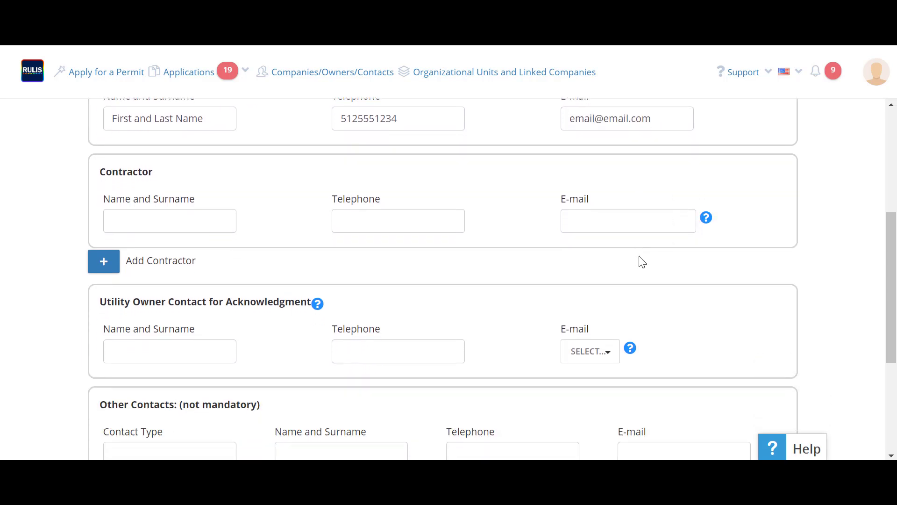
click(208, 189)
text(First and Last Name)
key(Tab)
text(51)
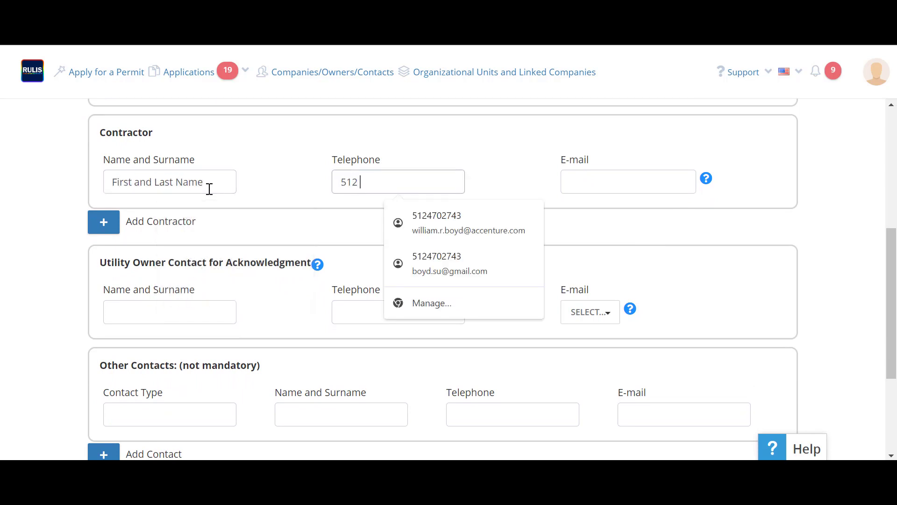
text(555 1234)
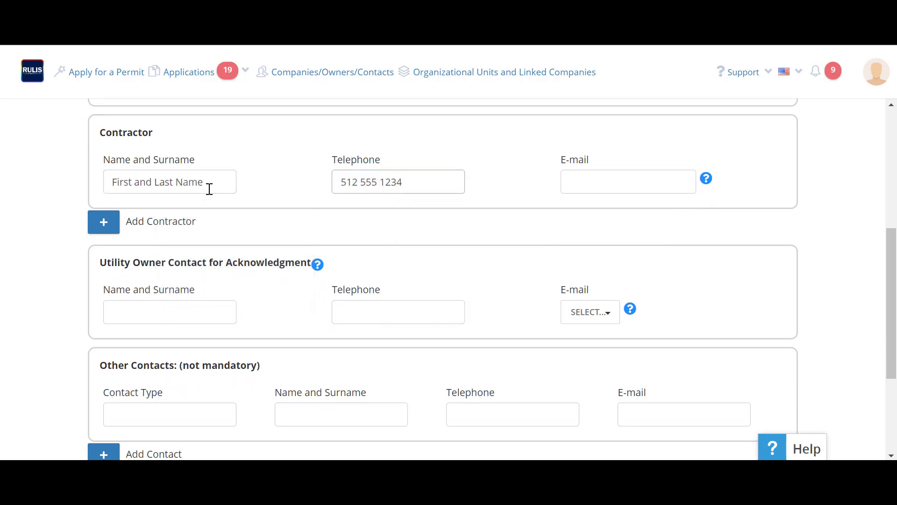
click(593, 176)
text(email@email.com)
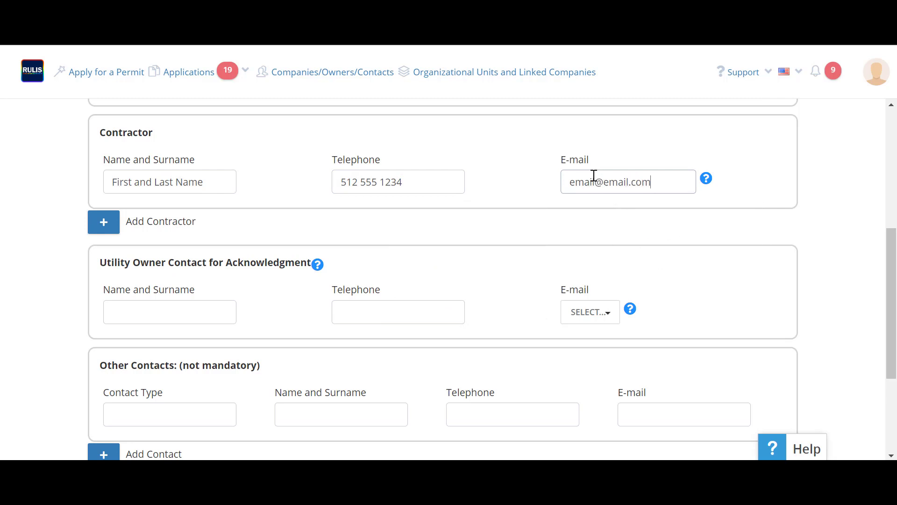
click(623, 244)
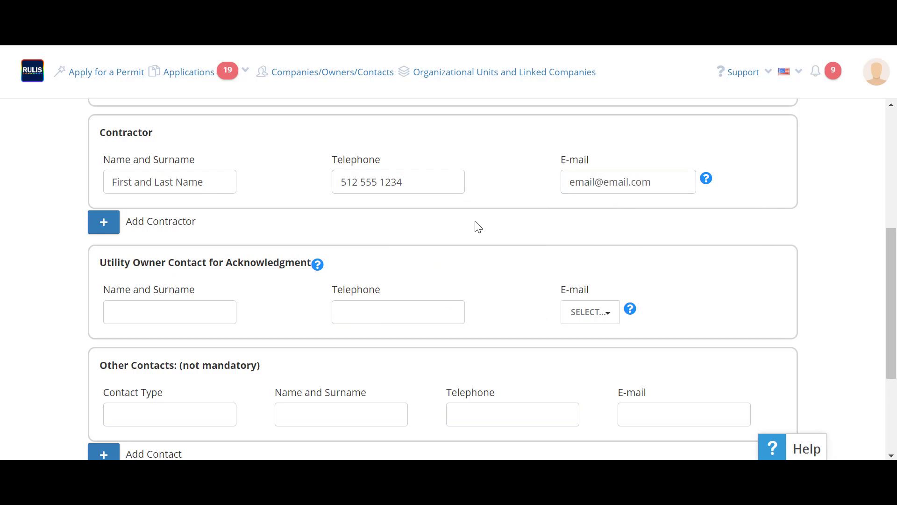
Fill in the utility owner contact's name and phone, choosing the utility consultant e-mail
click(190, 312)
text(First and Last Name)
click(364, 312)
text(512 555 1234)
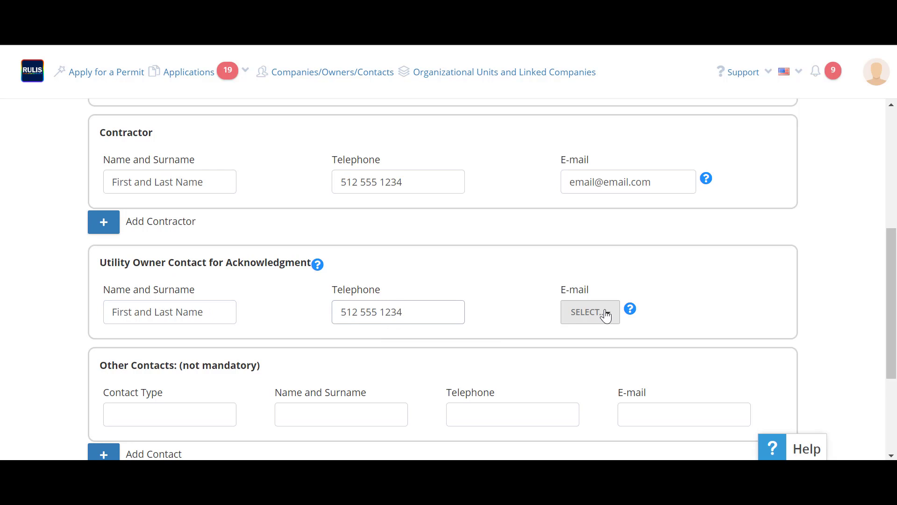
click(606, 316)
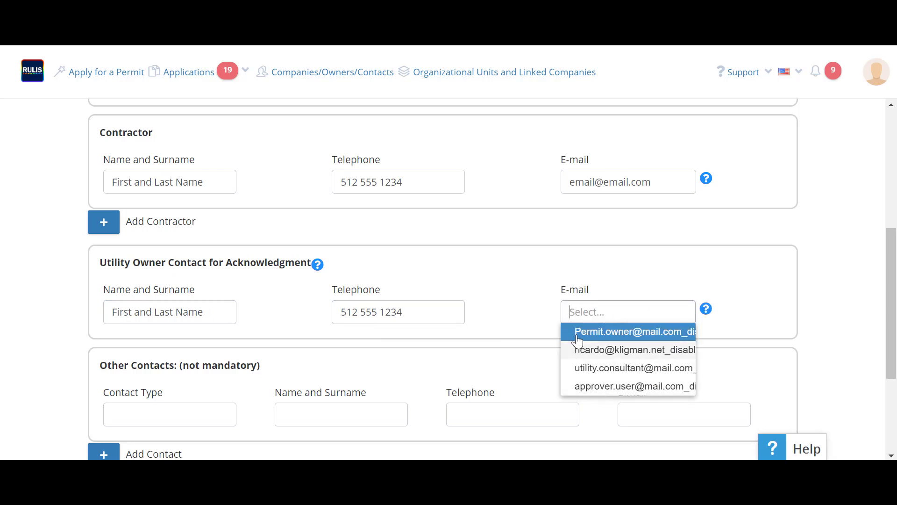
click(669, 369)
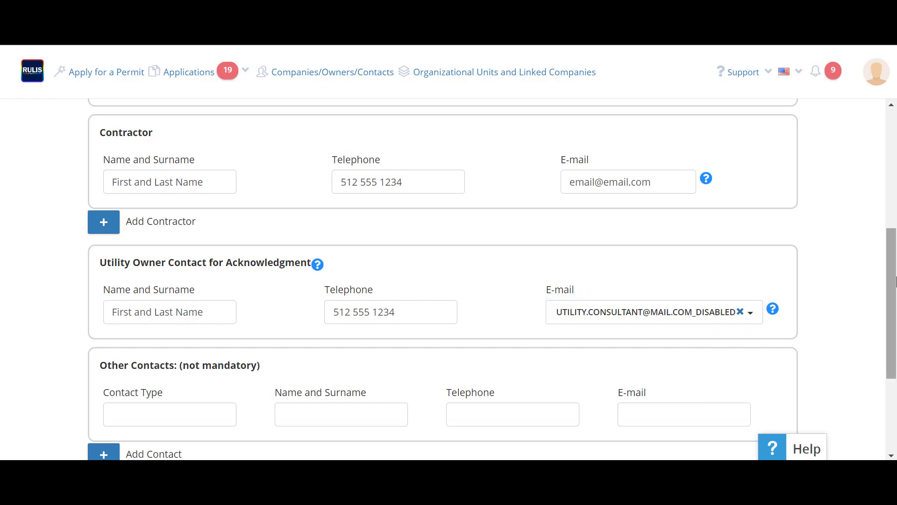
drag(893, 310, 891, 360)
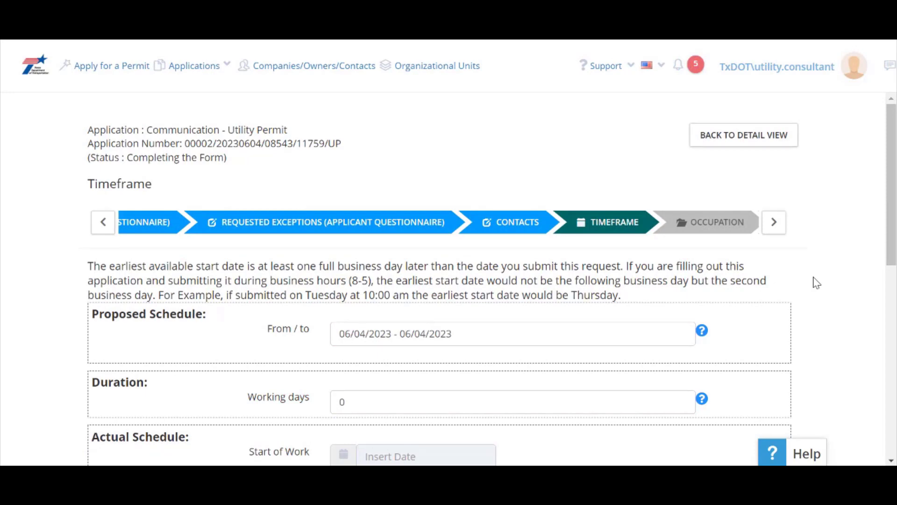
Set the proposed schedule dates to September 1–30, 2023
scroll(816, 283, down, 3)
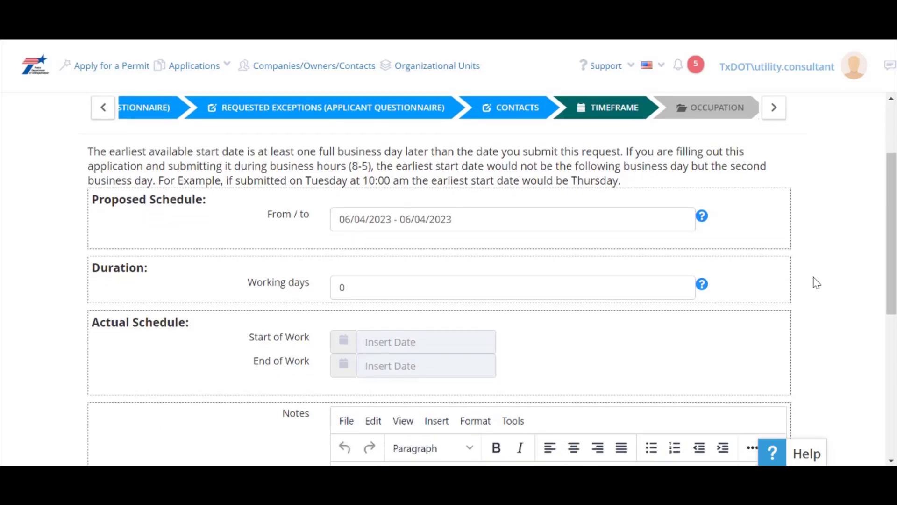
scroll(817, 283, down, 1)
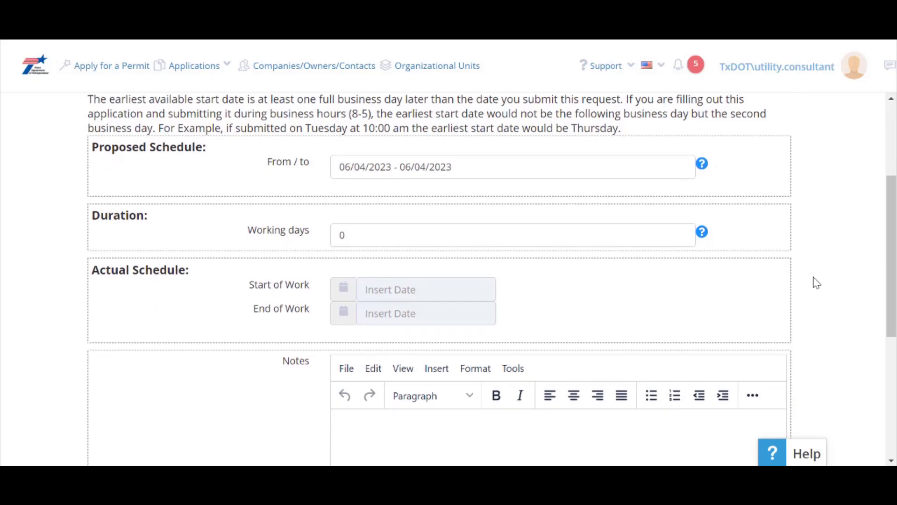
click(504, 169)
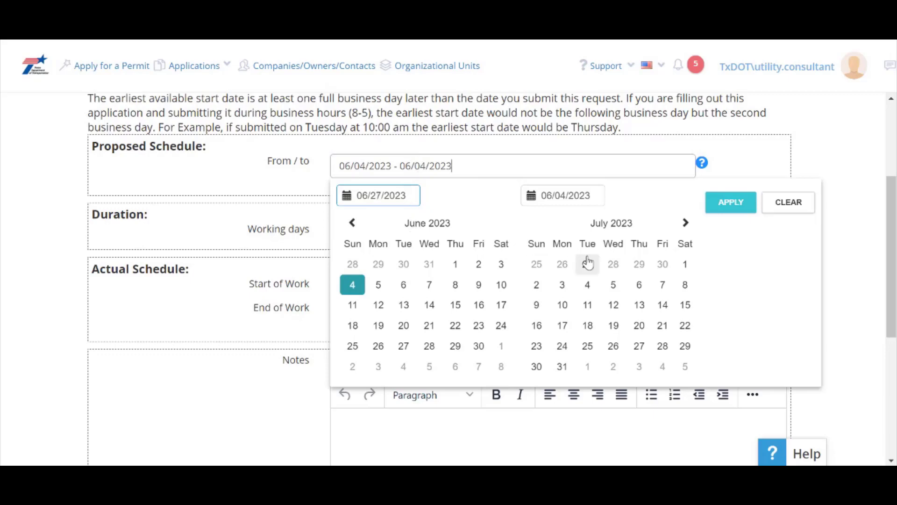
click(686, 224)
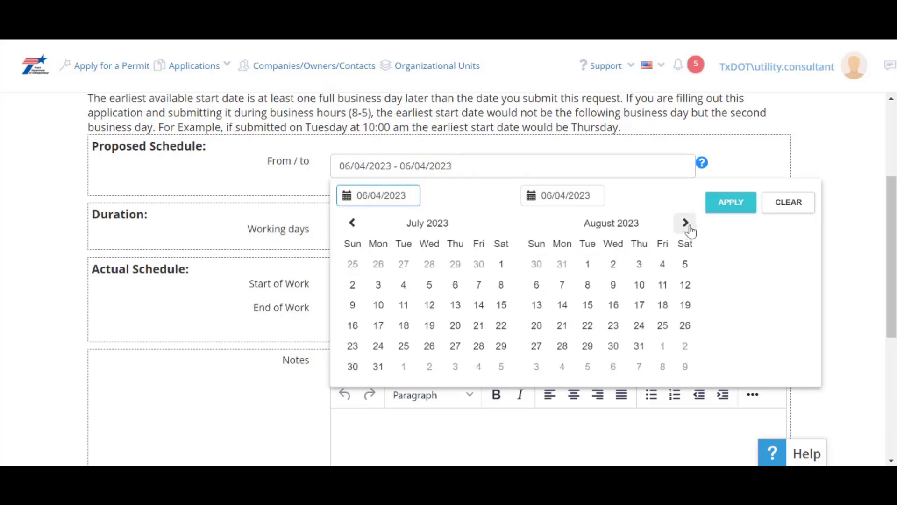
click(687, 224)
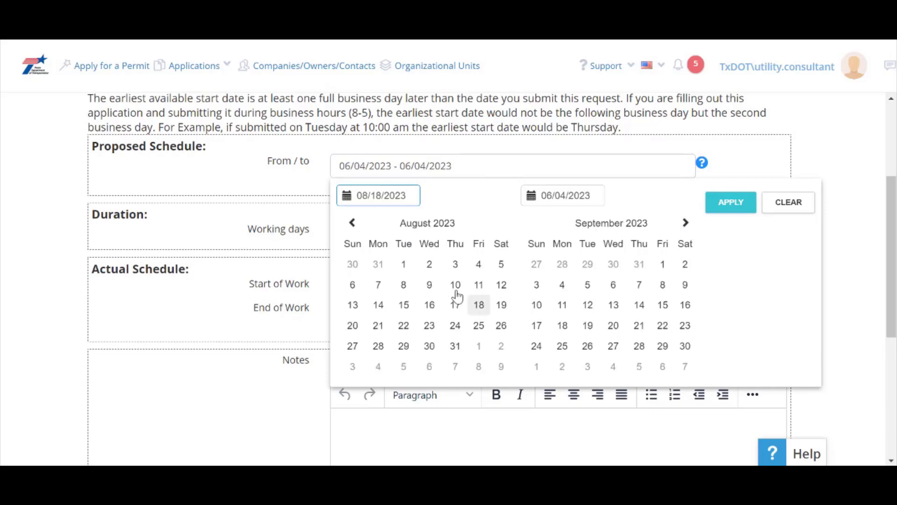
click(662, 264)
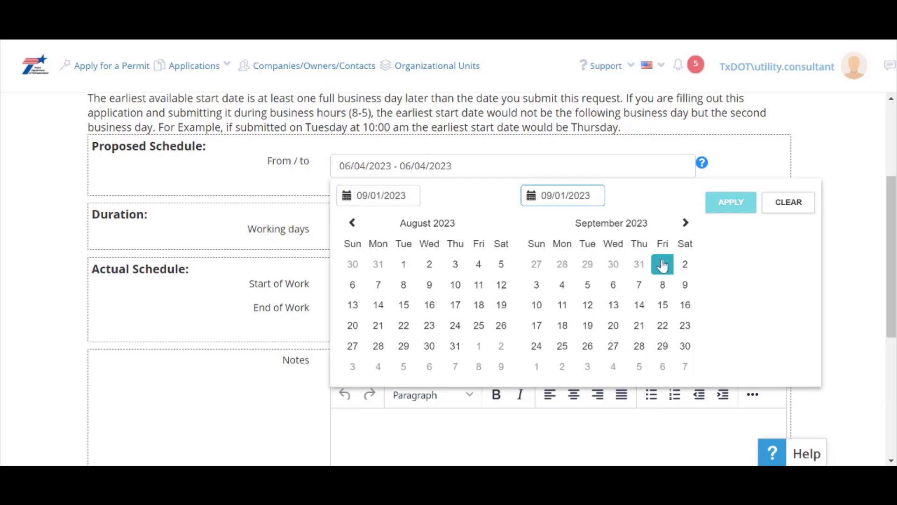
click(685, 347)
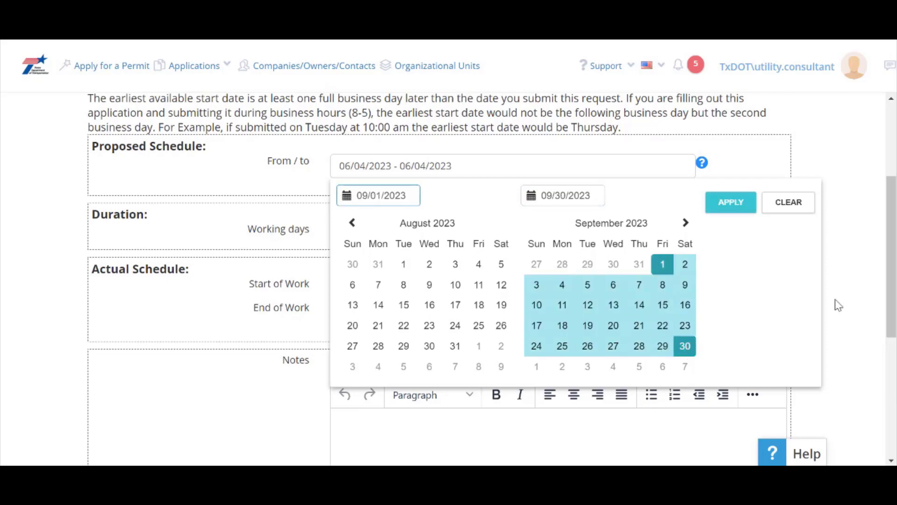
click(730, 204)
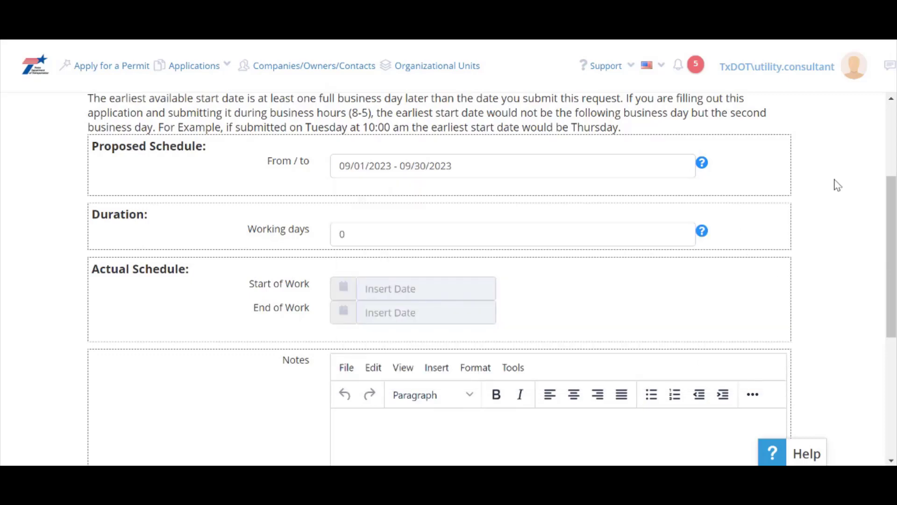
Change working days to 20 and save the timeframe
click(367, 232)
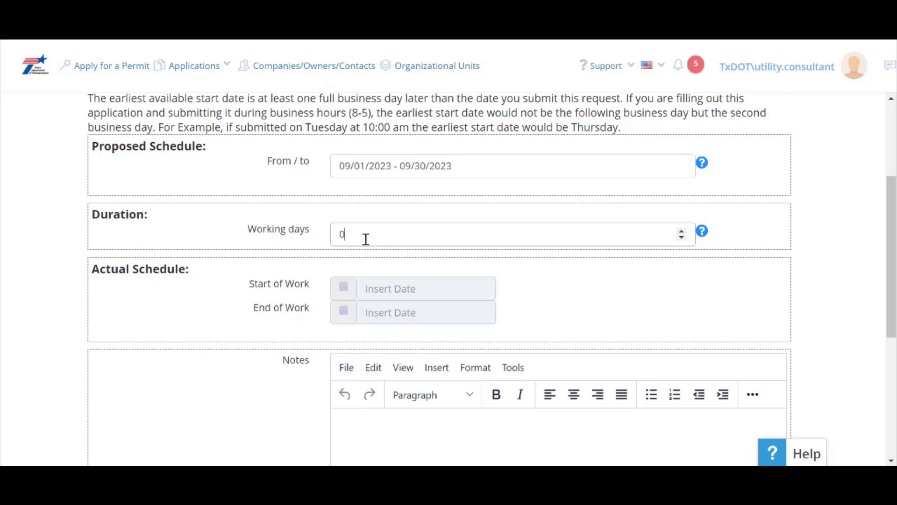
key(BackSpace)
text(20)
click(841, 274)
scroll(846, 345, down, 3)
scroll(663, 394, down, 2)
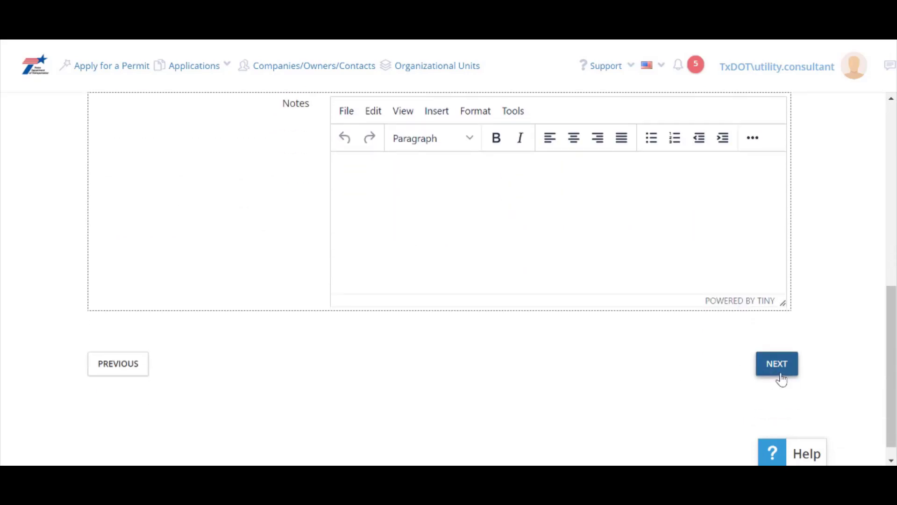
click(777, 364)
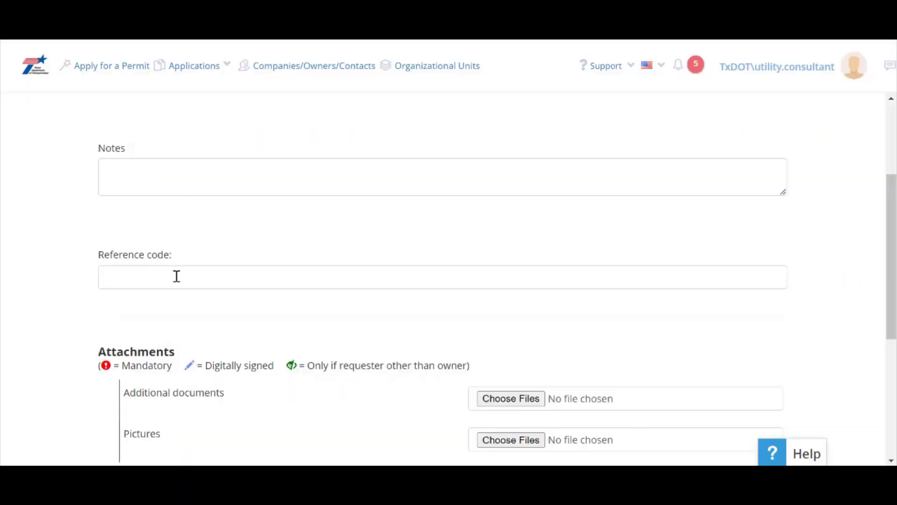
Scroll the Summary page down to the empty Attachments section for Additional documents and Pictures
scroll(177, 275, down, 3)
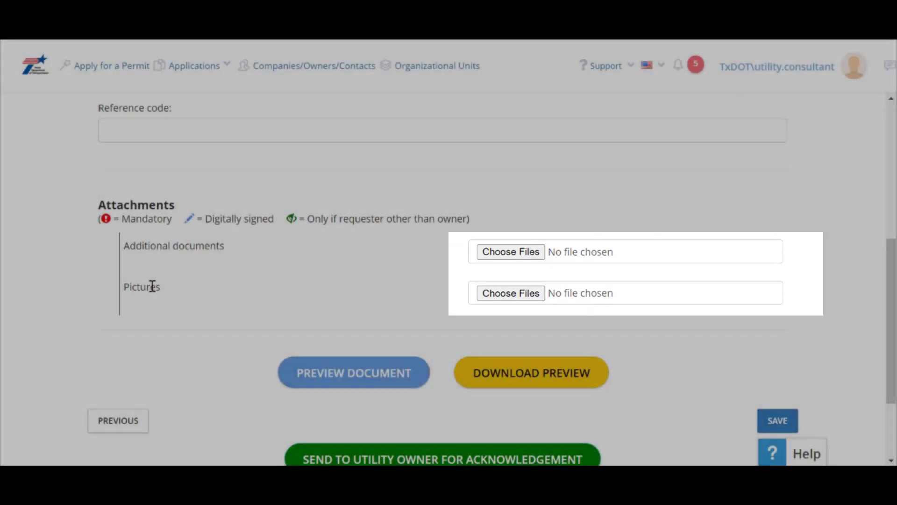
Generate a preview document of the communication utility permit
scroll(382, 269, down, 3)
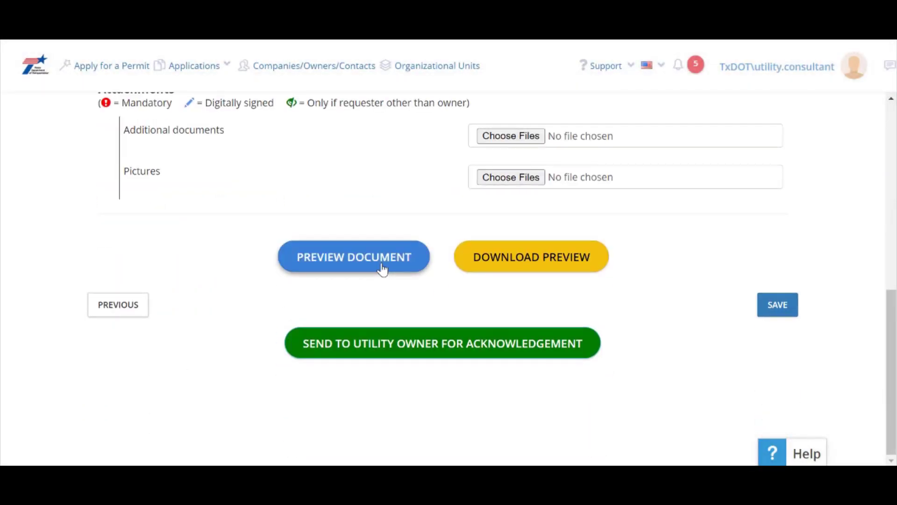
click(528, 266)
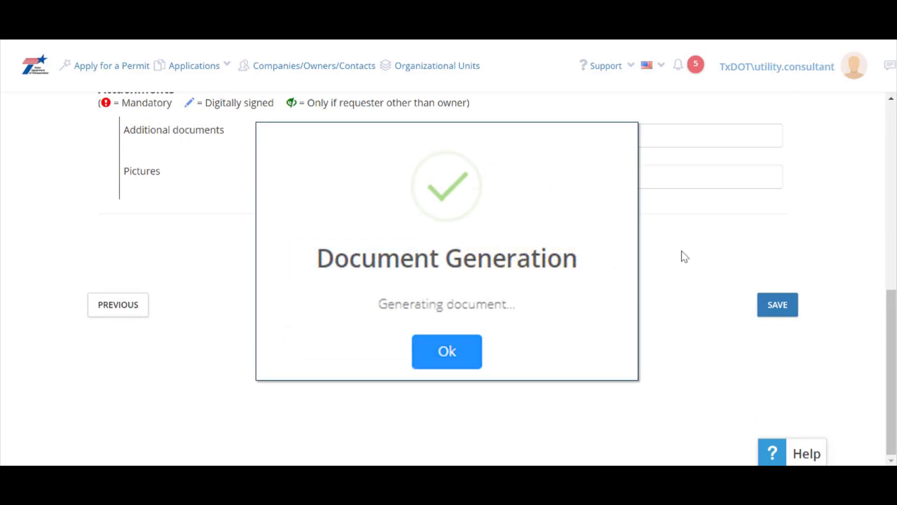